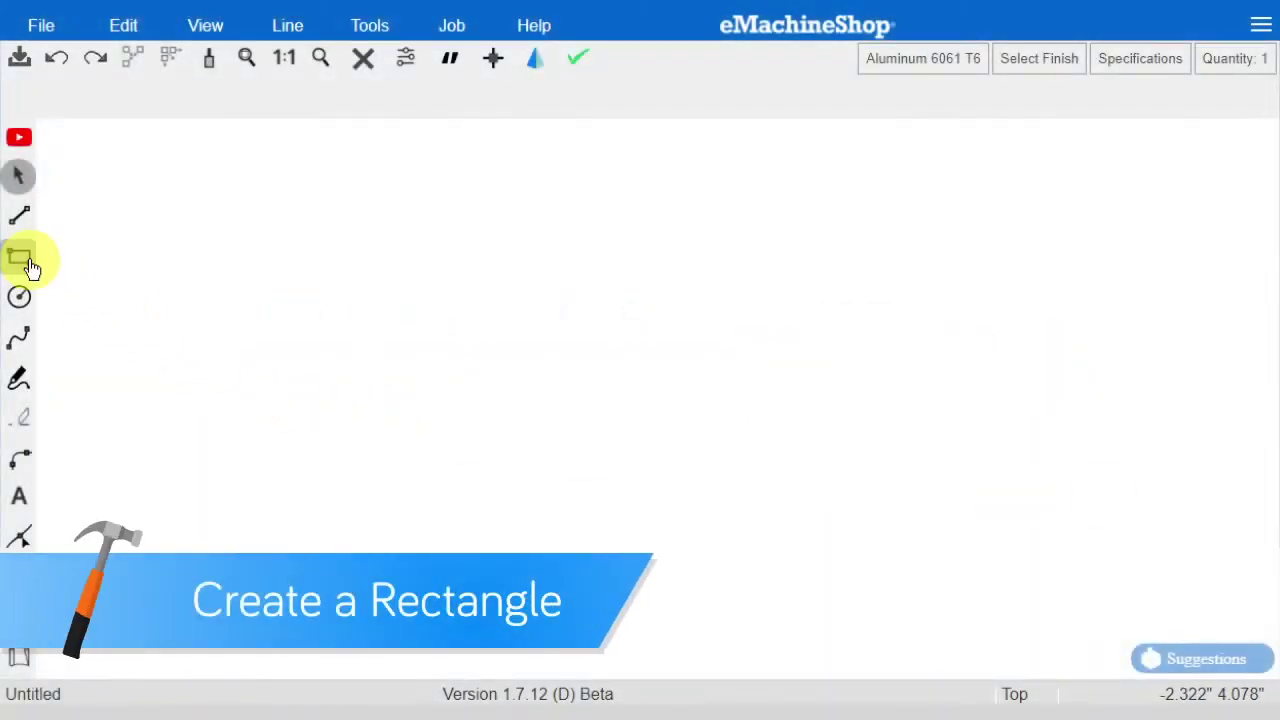
Draw the plate rectangle and size it to 5.000" wide by 3.000" tall.
{"action": "left_click", "coordinate": [22, 258]}
{"action": "left_click_drag", "start_coordinate": [145, 186], "coordinate": [958, 632]}
{"action": "left_click_drag", "start_coordinate": [222, 97], "coordinate": [168, 103]}
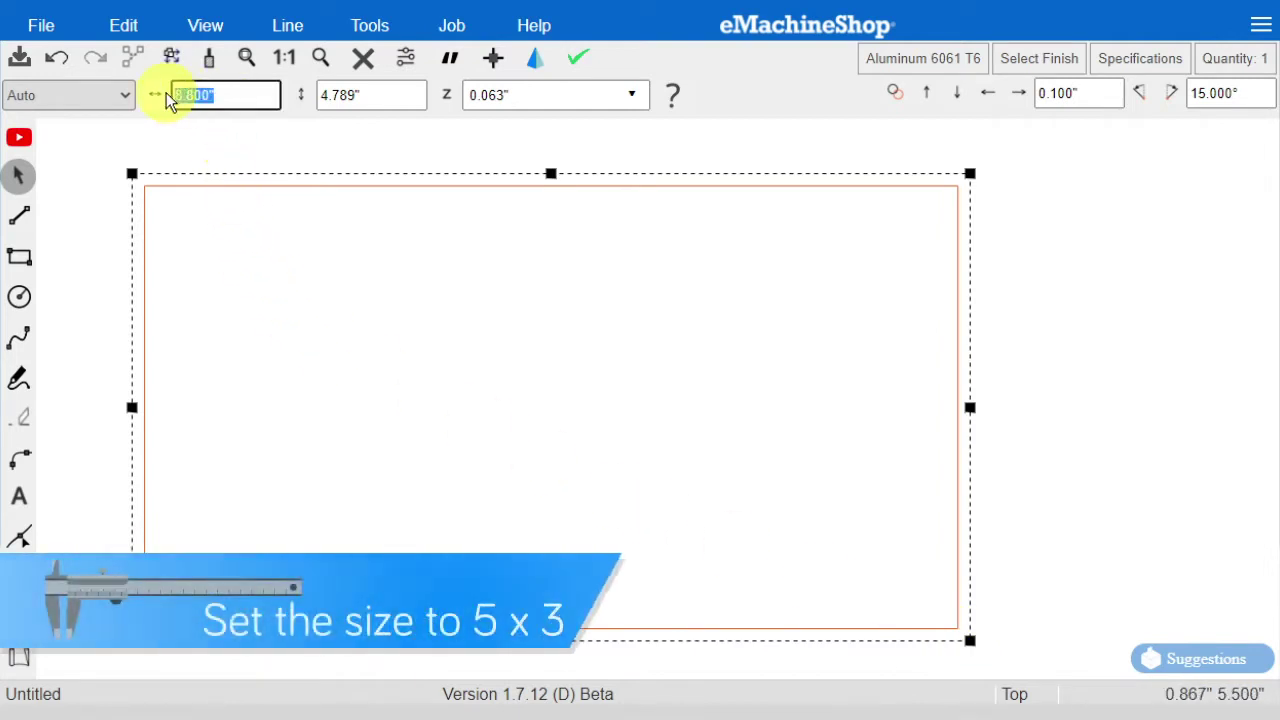
{"action": "type", "text": "5"}
{"action": "left_click_drag", "start_coordinate": [377, 106], "coordinate": [308, 103]}
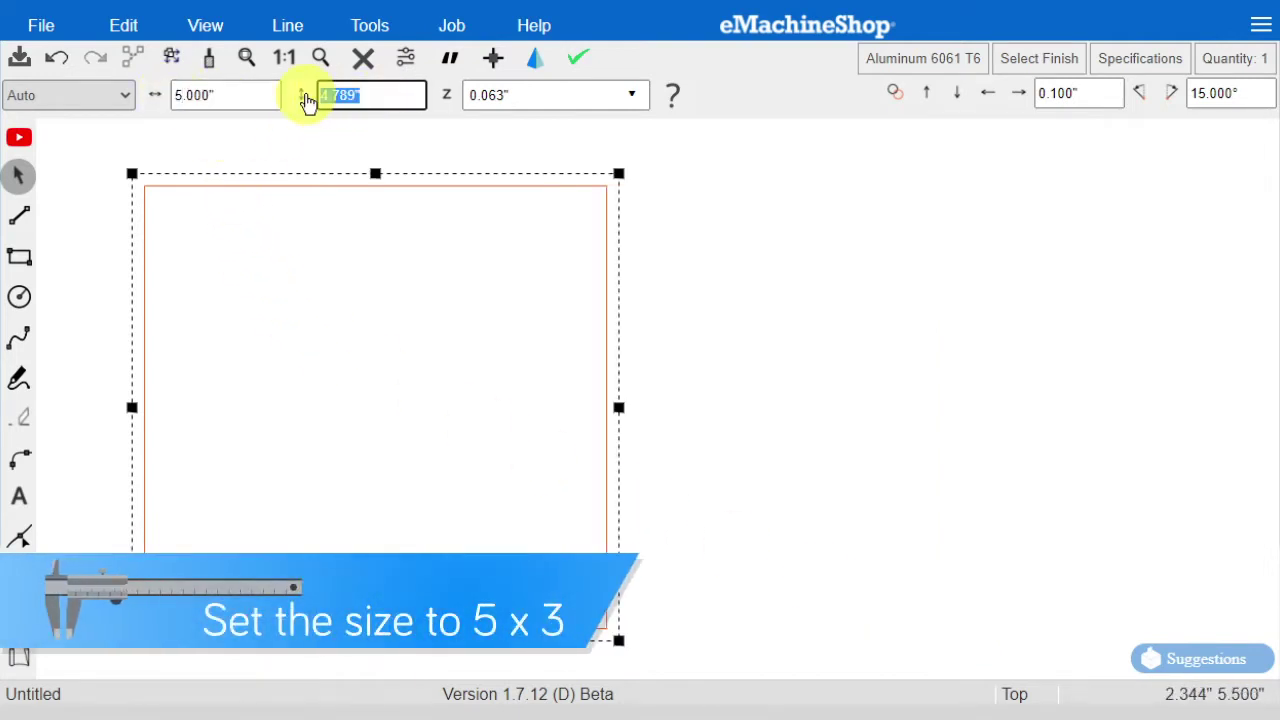
{"action": "type", "text": "3"}
{"action": "key", "text": "Return"}
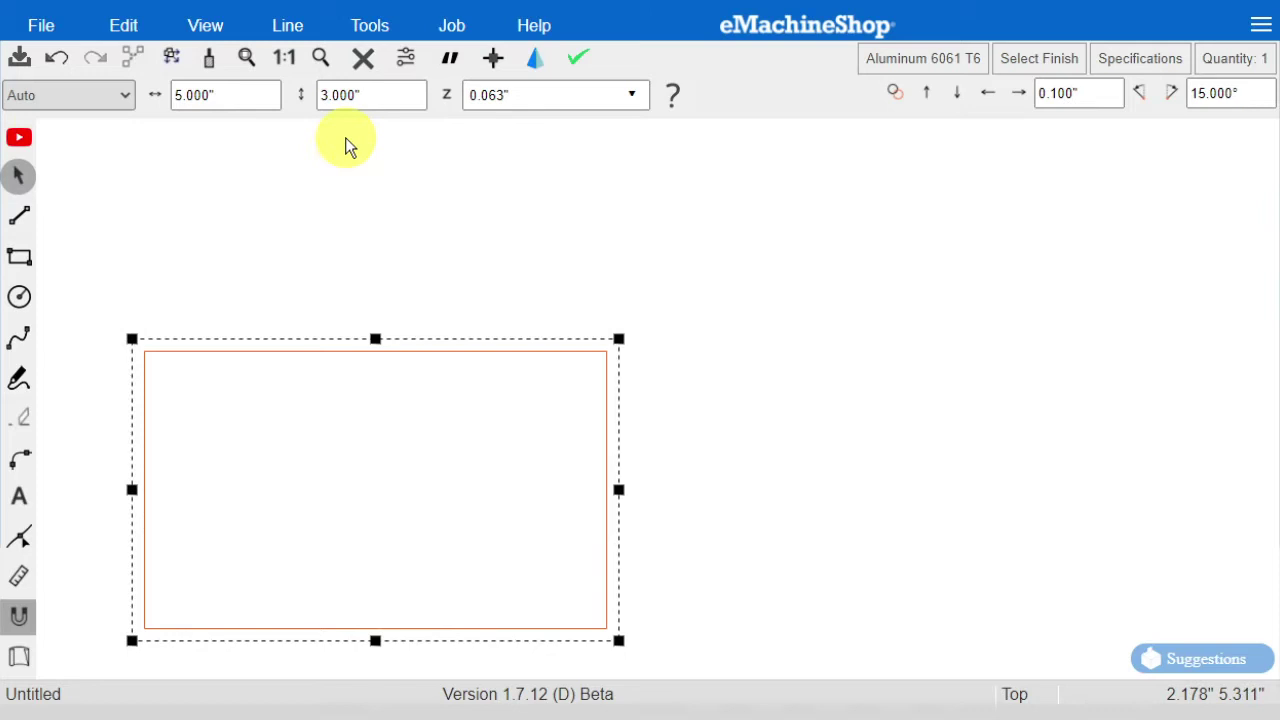
{"action": "left_click", "coordinate": [245, 69]}
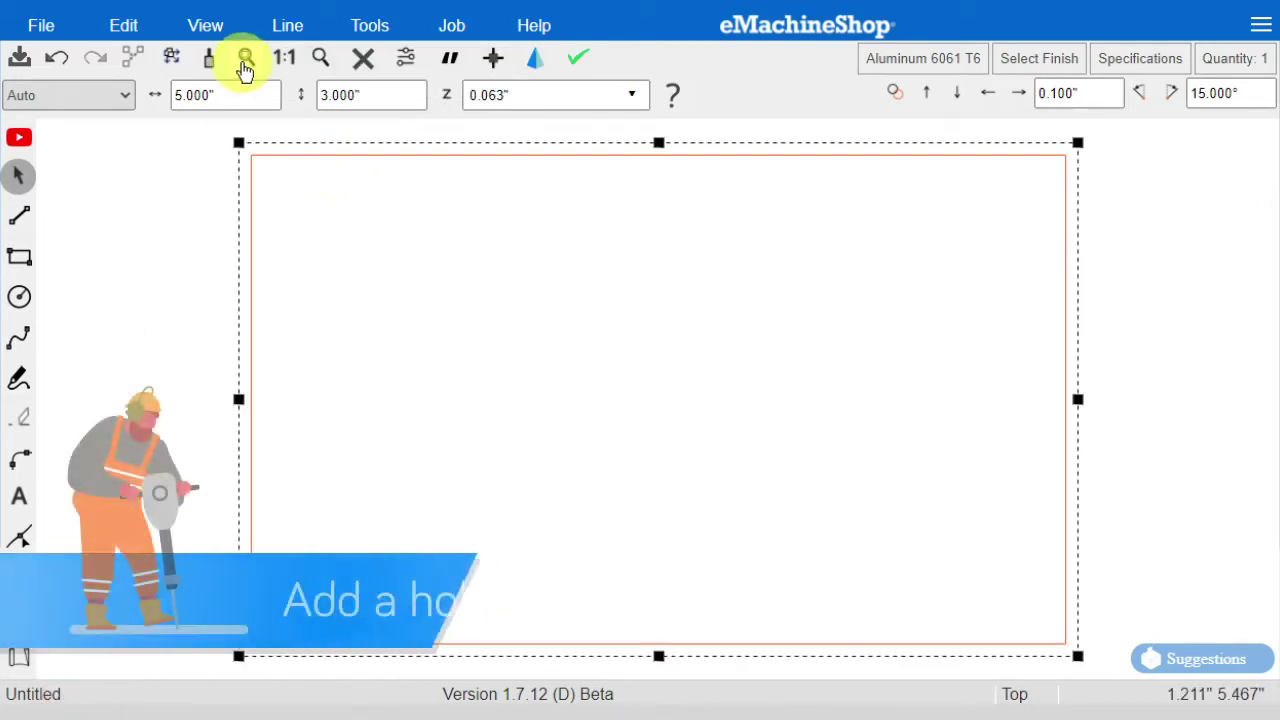
Draw a hole near the plate's top-left corner and set its diameter to 1/4".
{"action": "left_click", "coordinate": [19, 296]}
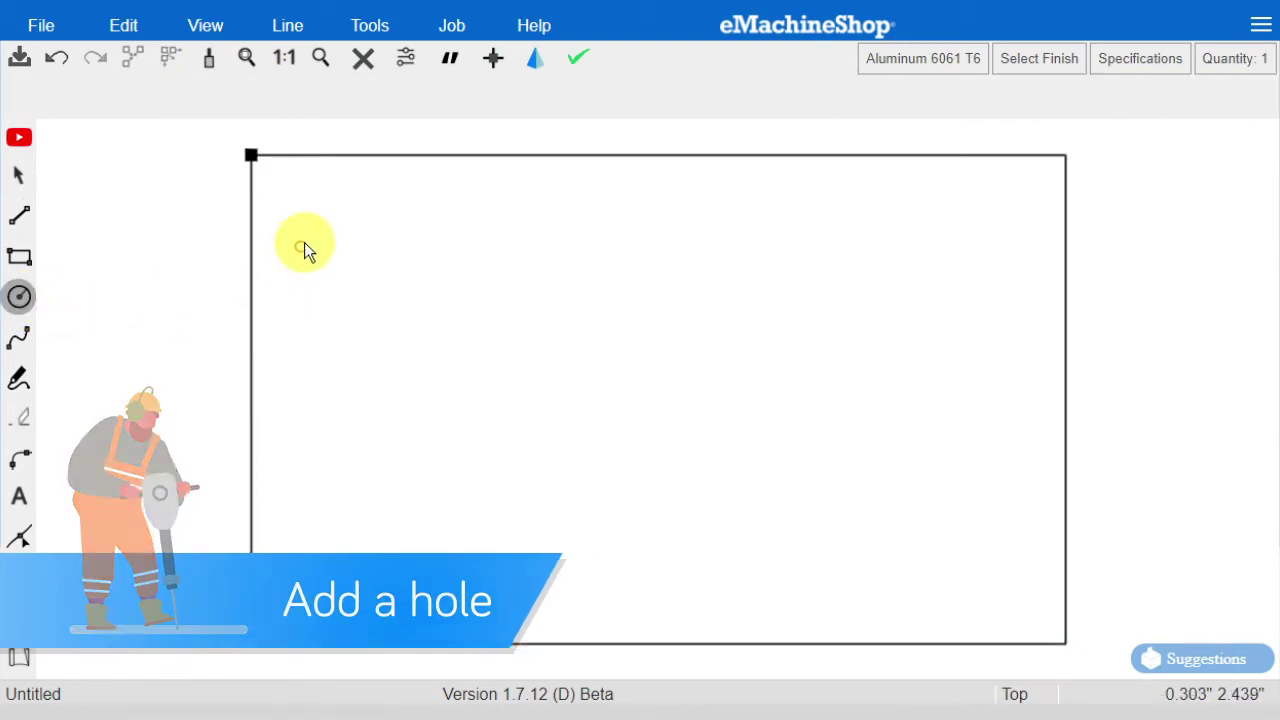
{"action": "left_click_drag", "start_coordinate": [316, 232], "coordinate": [335, 260]}
{"action": "left_click_drag", "start_coordinate": [226, 94], "coordinate": [177, 95]}
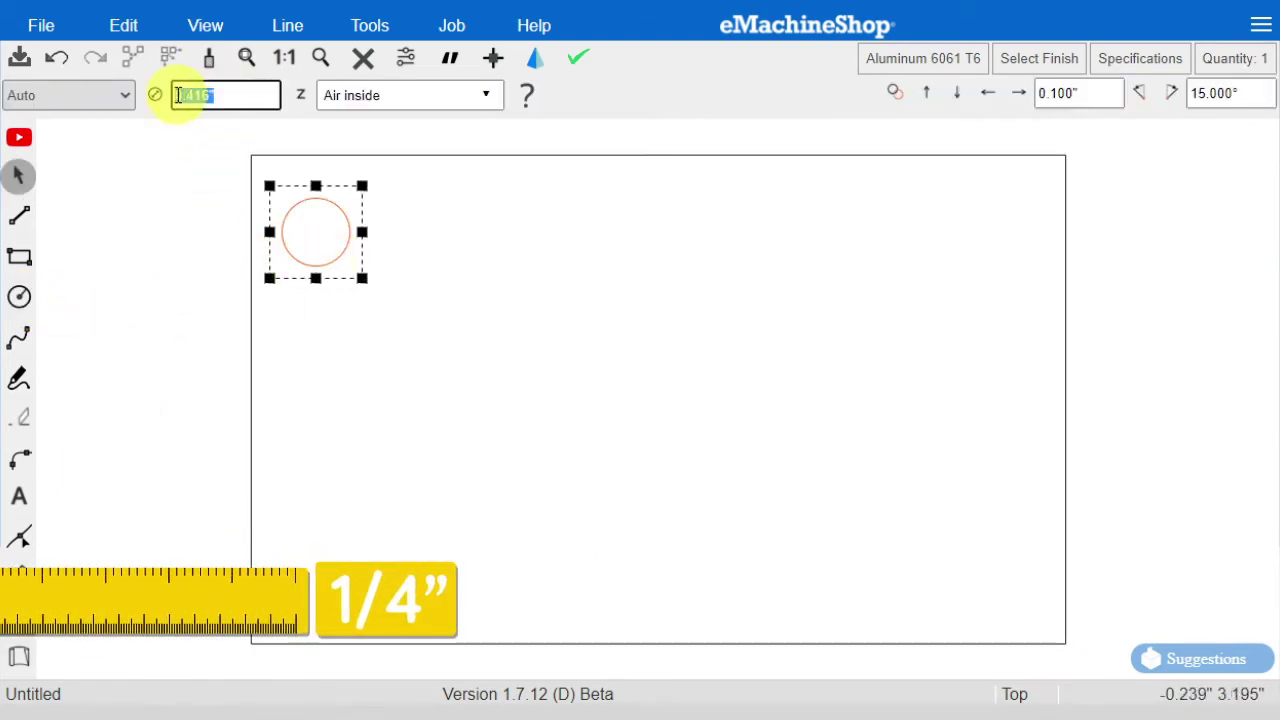
{"action": "type", "text": "1/4"}
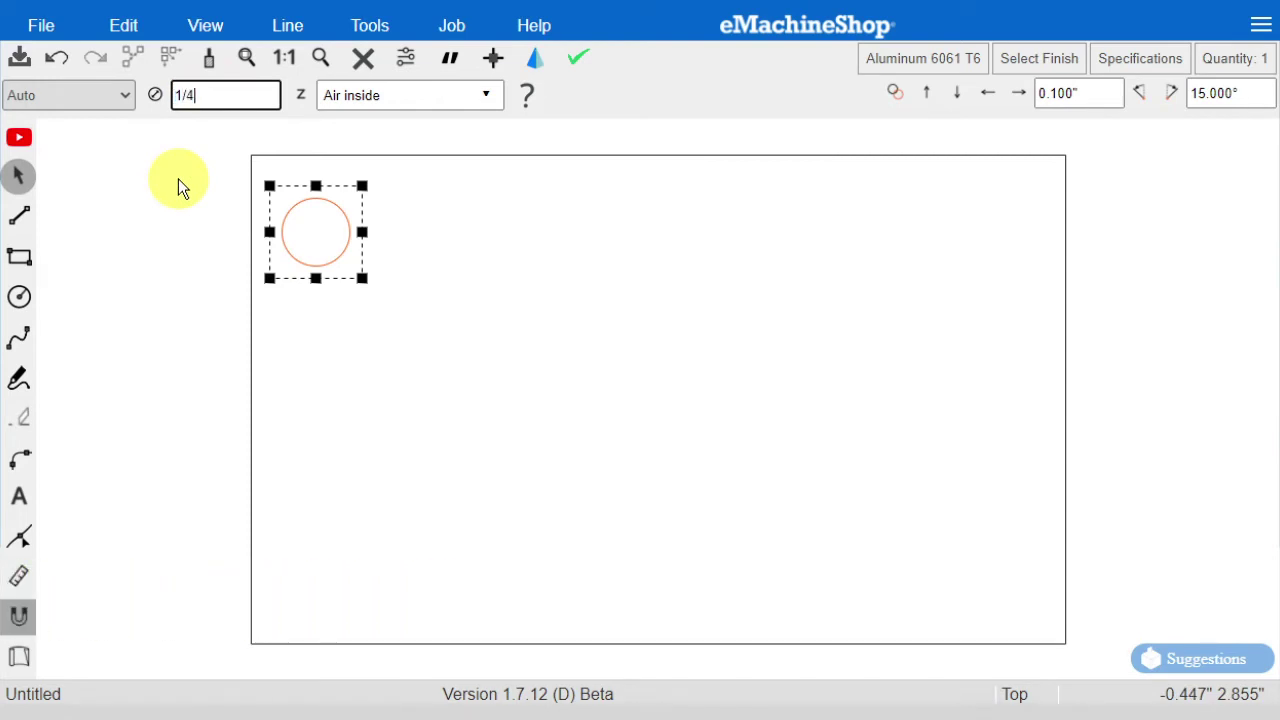
{"action": "key", "text": "Return"}
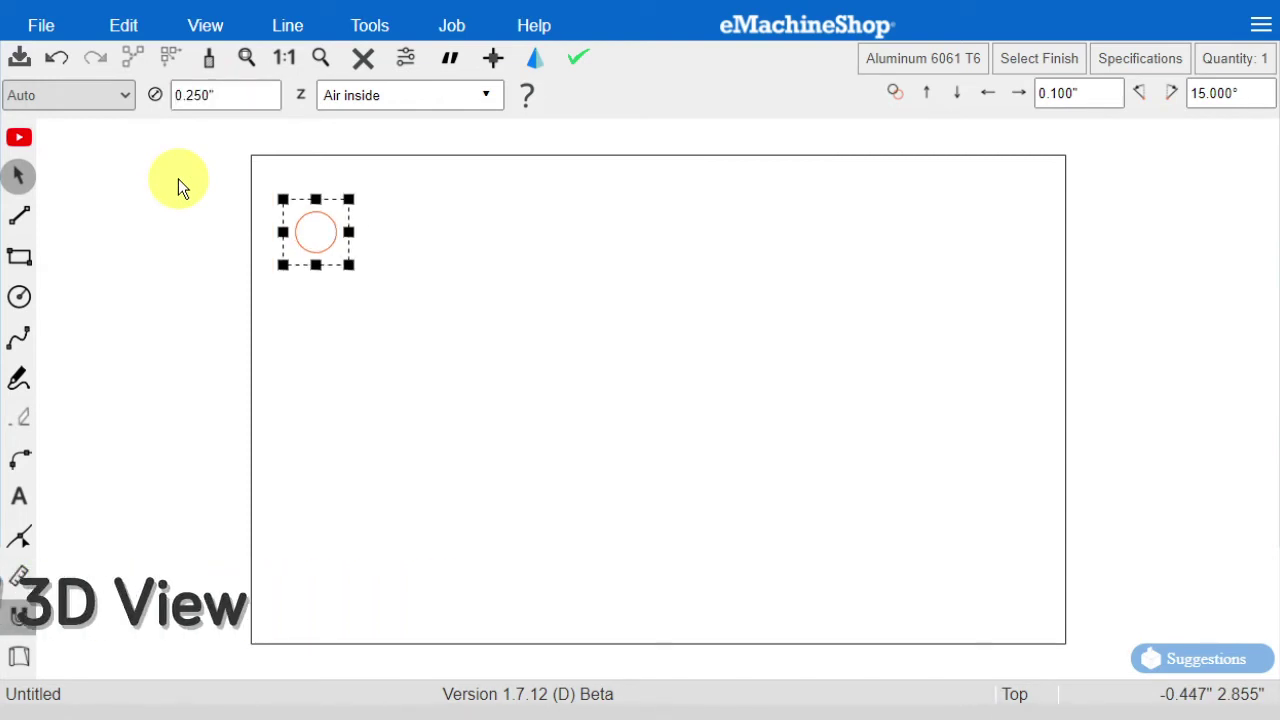
{"action": "left_click", "coordinate": [538, 62]}
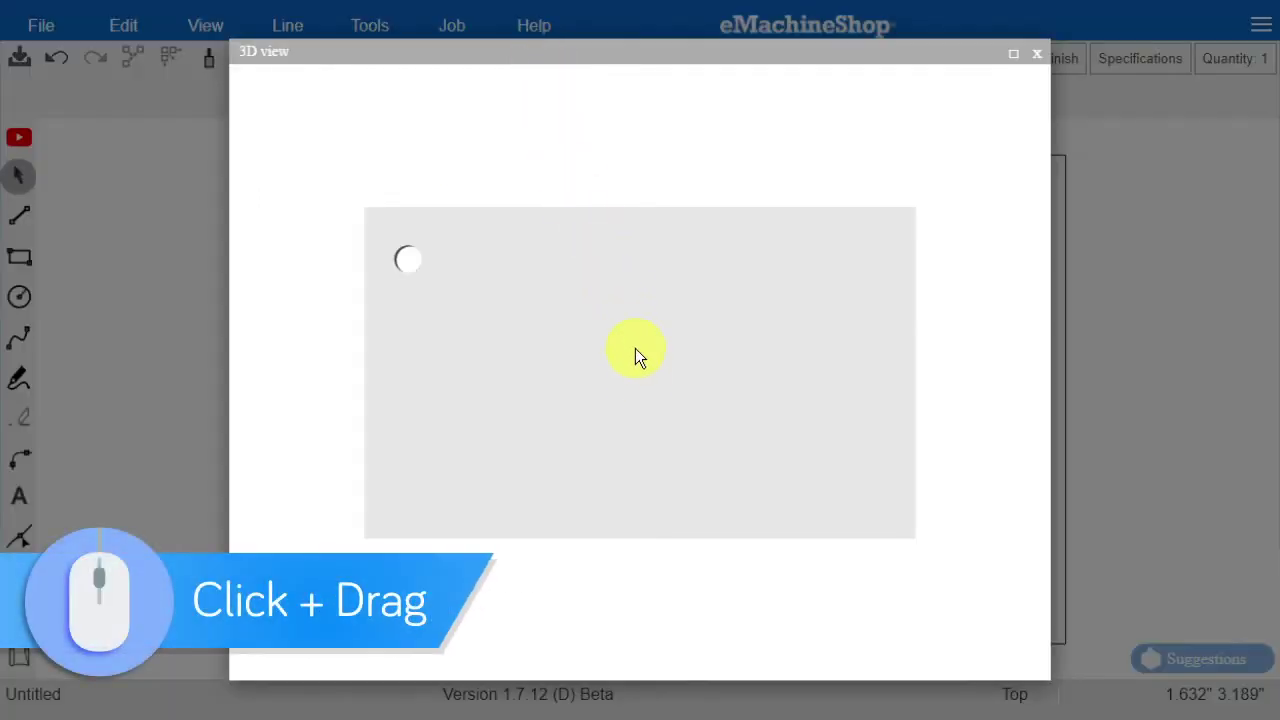
{"action": "mouse_move", "coordinate": [638, 412]}
{"action": "left_mouse_down"}
{"action": "mouse_move", "coordinate": [640, 263]}
{"action": "mouse_move", "coordinate": [650, 394]}
{"action": "left_mouse_up"}
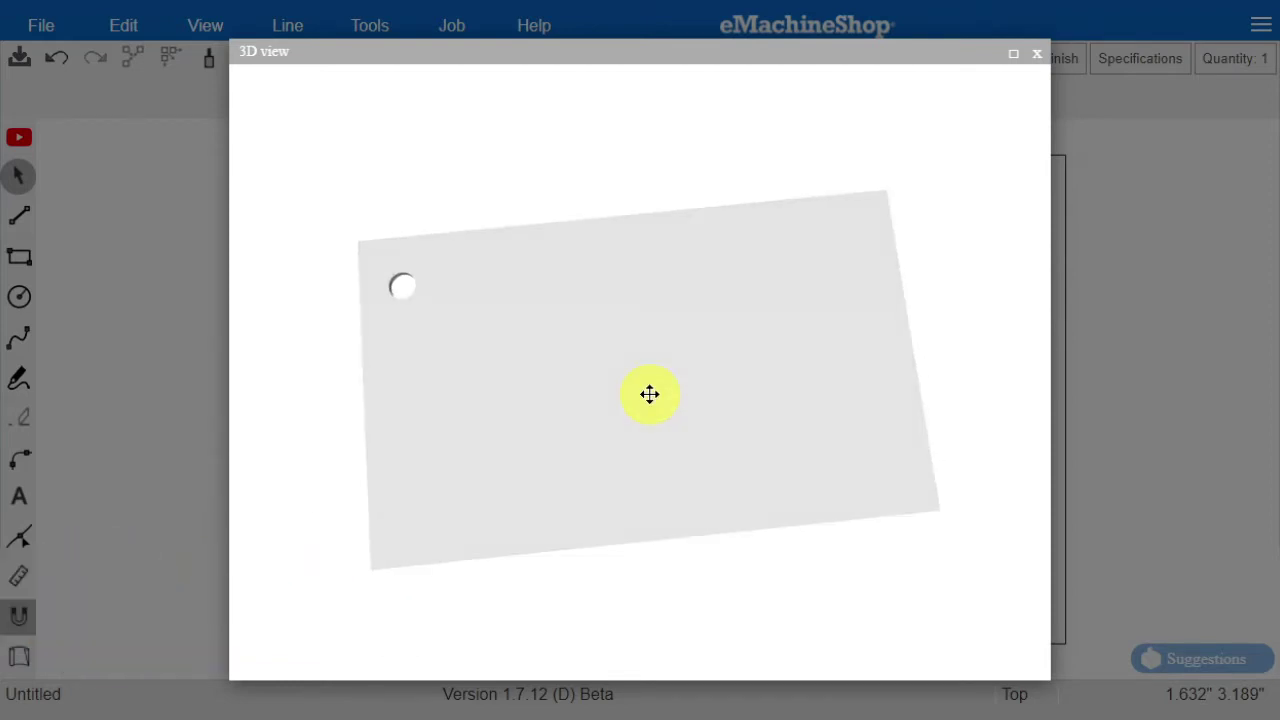
{"action": "left_click", "coordinate": [1035, 59]}
Snap the hole onto the plate's top-left corner and set the nudge step to 0.1".
{"action": "left_click", "coordinate": [316, 250]}
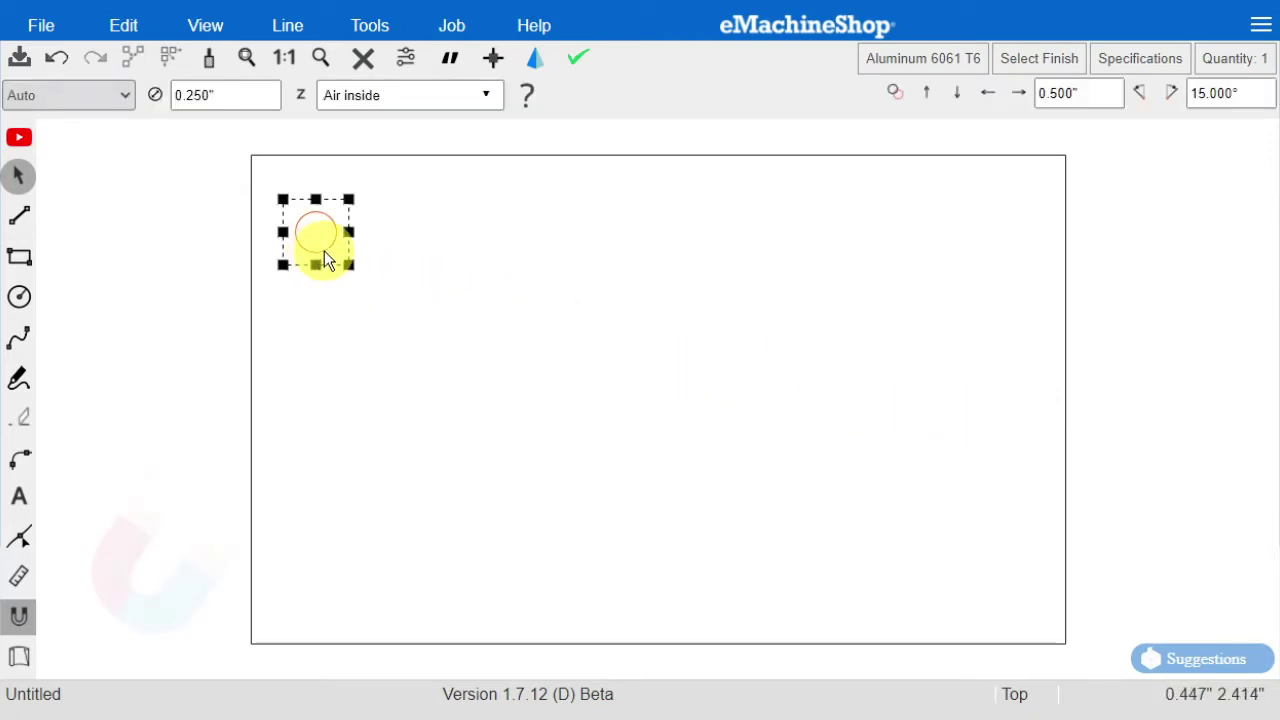
{"action": "left_click_drag", "start_coordinate": [324, 250], "coordinate": [265, 171]}
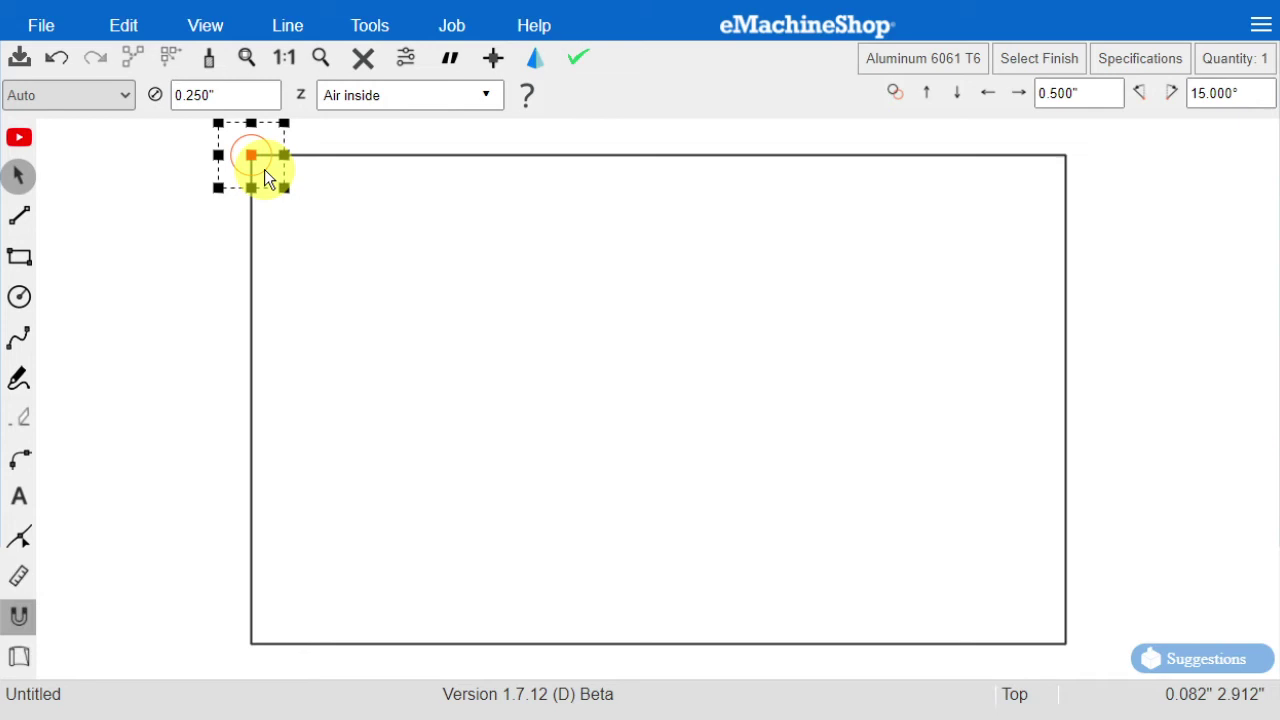
{"action": "left_click", "coordinate": [1110, 93]}
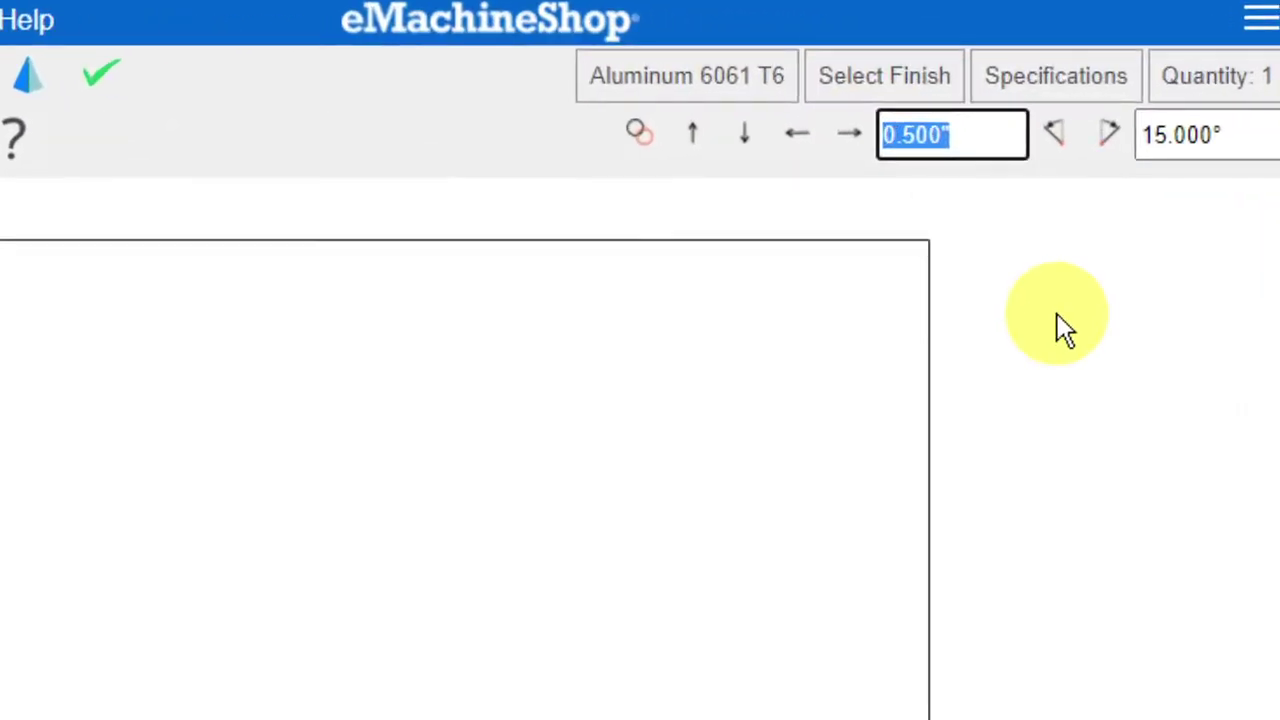
{"action": "type", "text": "0.1"}
{"action": "key", "text": "Return"}
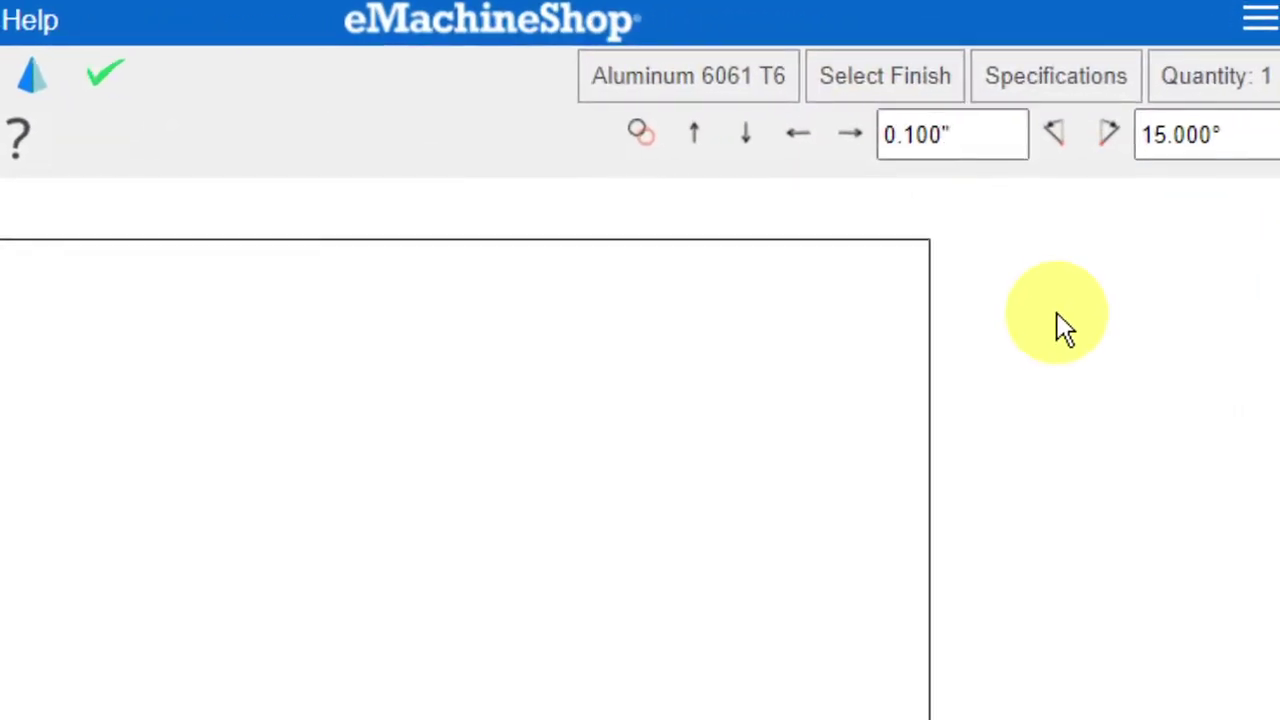
Nudge the hole 0.2" right and 0.2" down into the plate.
{"action": "left_click", "coordinate": [1019, 93]}
{"action": "left_click", "coordinate": [1019, 93]}
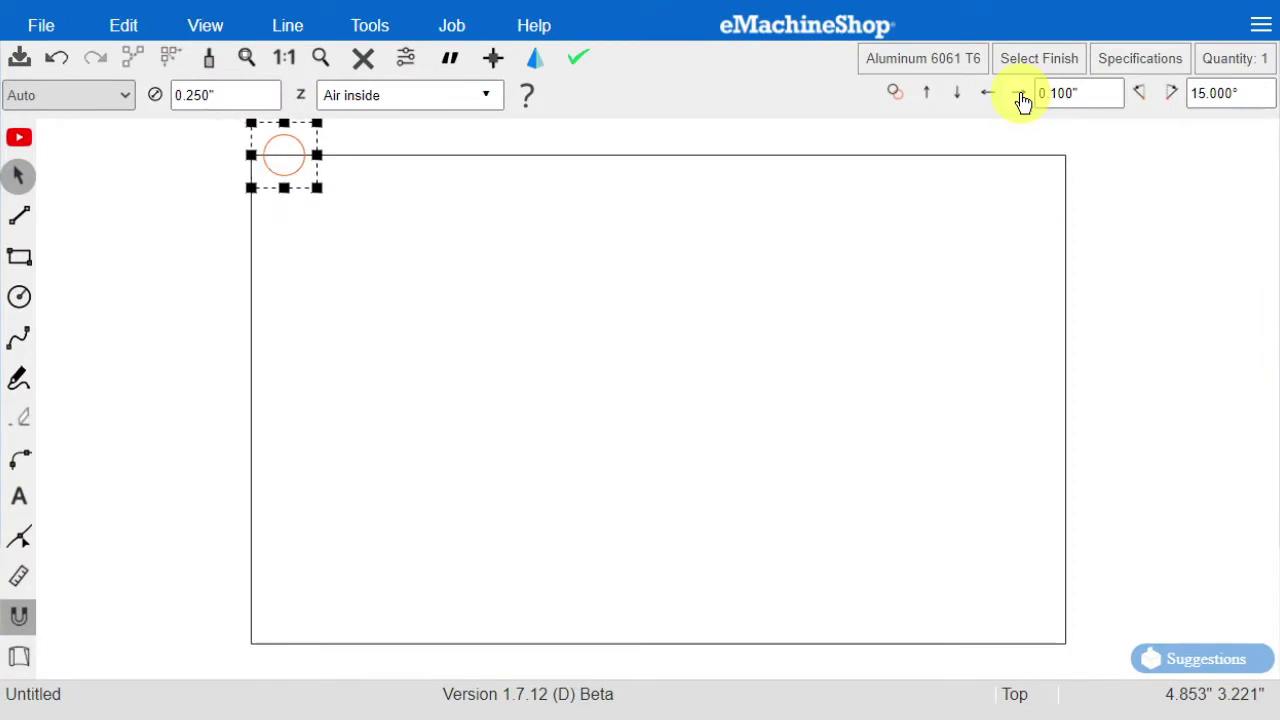
{"action": "left_click", "coordinate": [1019, 93]}
{"action": "left_click", "coordinate": [1019, 93]}
{"action": "left_click", "coordinate": [1019, 93]}
{"action": "left_click", "coordinate": [1019, 93]}
{"action": "left_click", "coordinate": [1019, 93]}
{"action": "left_click", "coordinate": [1019, 93]}
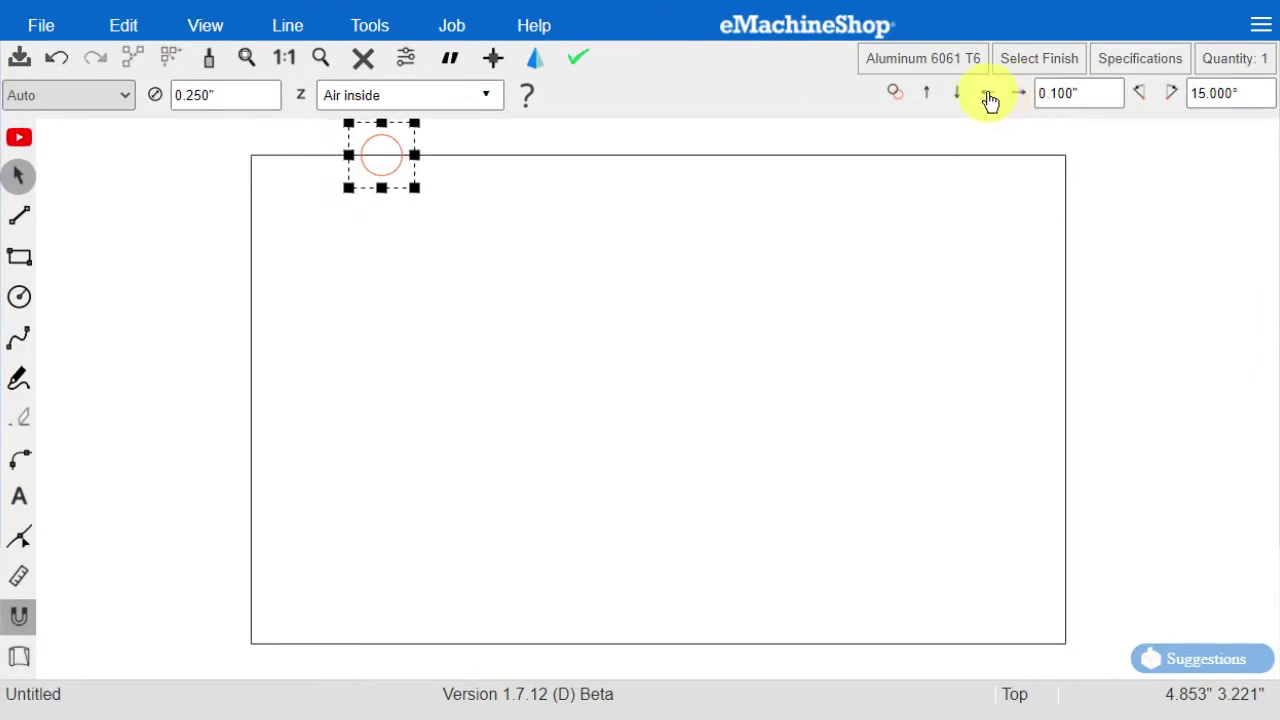
{"action": "left_click", "coordinate": [988, 93]}
{"action": "left_click", "coordinate": [988, 93]}
{"action": "left_click", "coordinate": [988, 93]}
{"action": "left_click", "coordinate": [988, 93]}
{"action": "left_click", "coordinate": [959, 93]}
{"action": "left_click", "coordinate": [959, 93]}
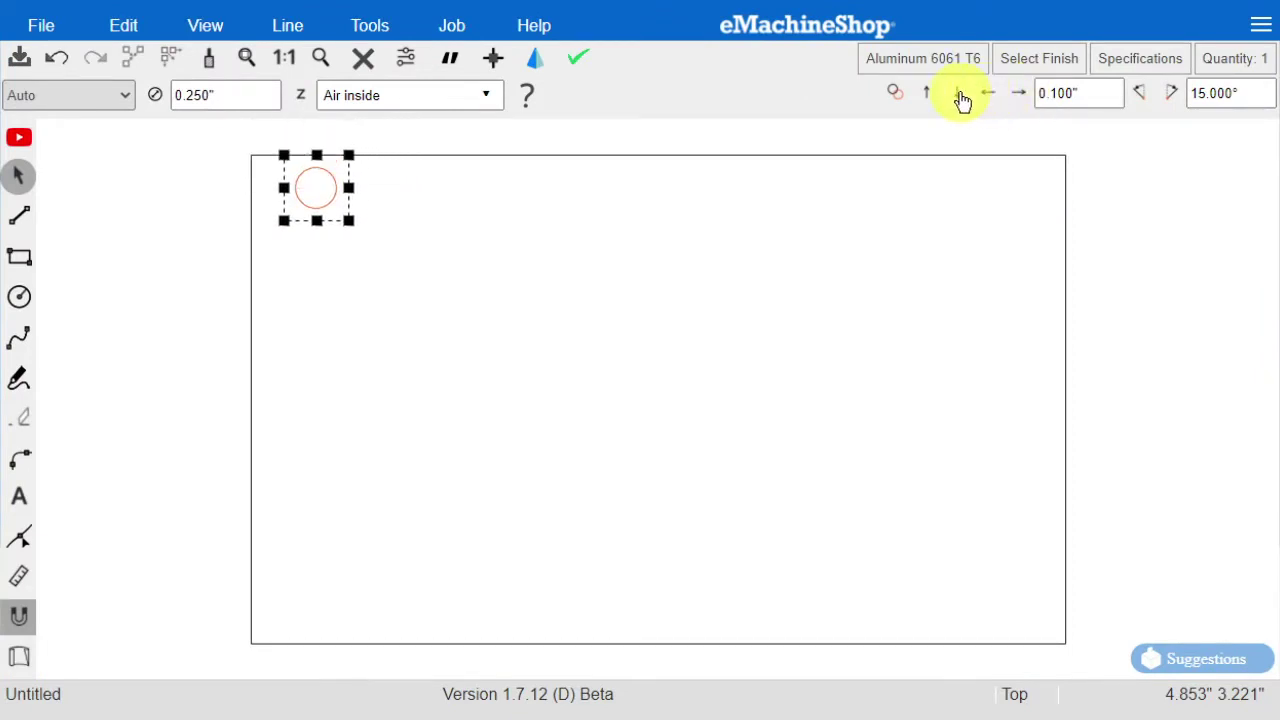
{"action": "left_click", "coordinate": [959, 93]}
{"action": "left_click", "coordinate": [959, 93]}
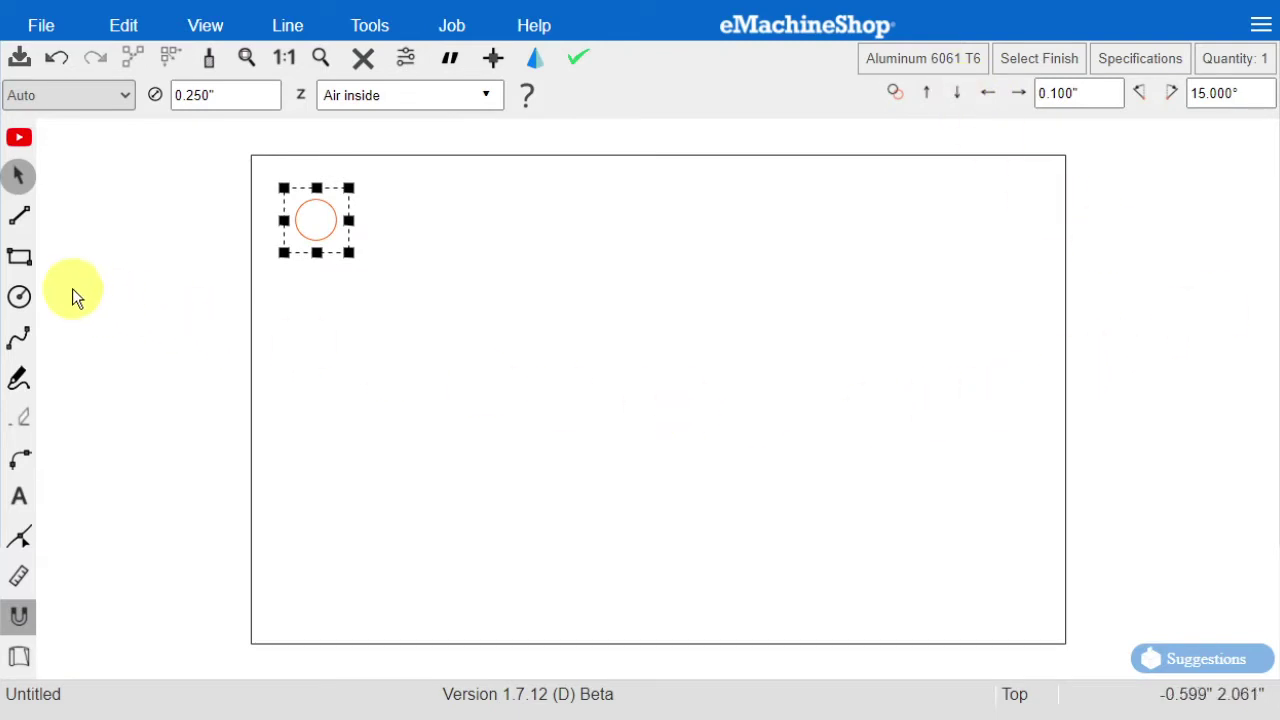
{"action": "left_click", "coordinate": [19, 259]}
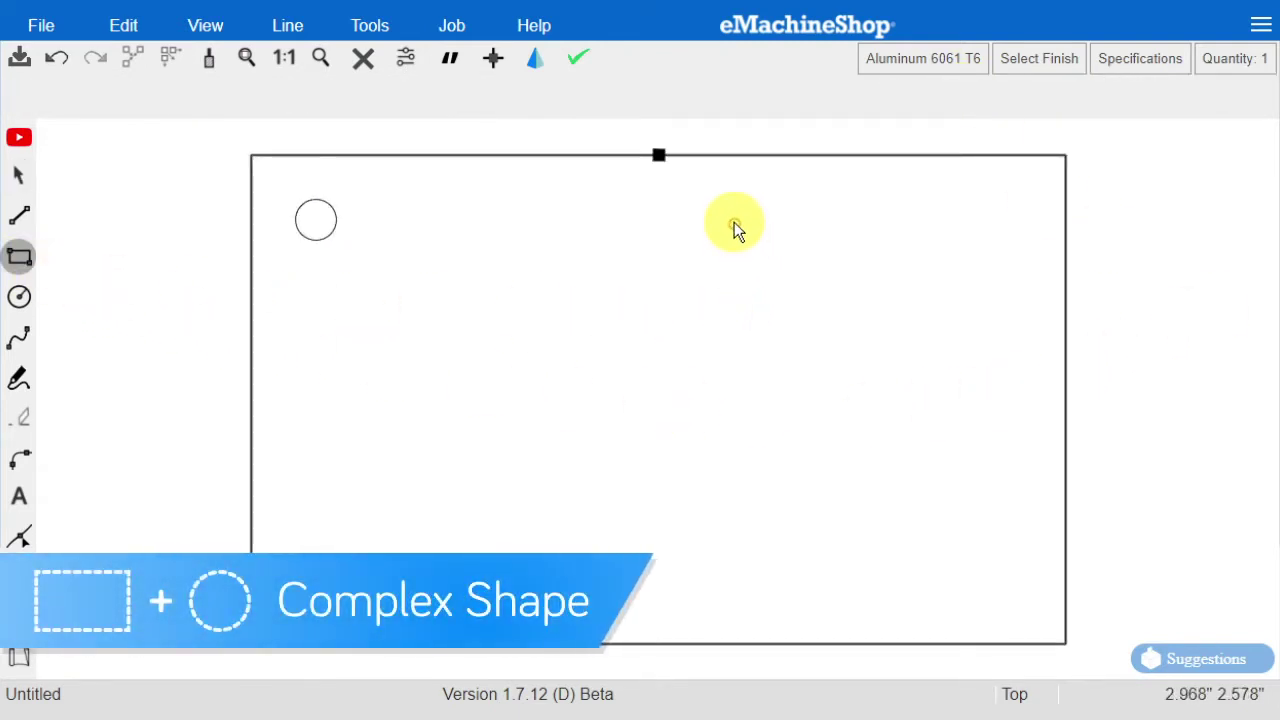
Draw a rectangle at the upper right and a circle centred on its bottom edge.
{"action": "left_click_drag", "start_coordinate": [734, 222], "coordinate": [1003, 368]}
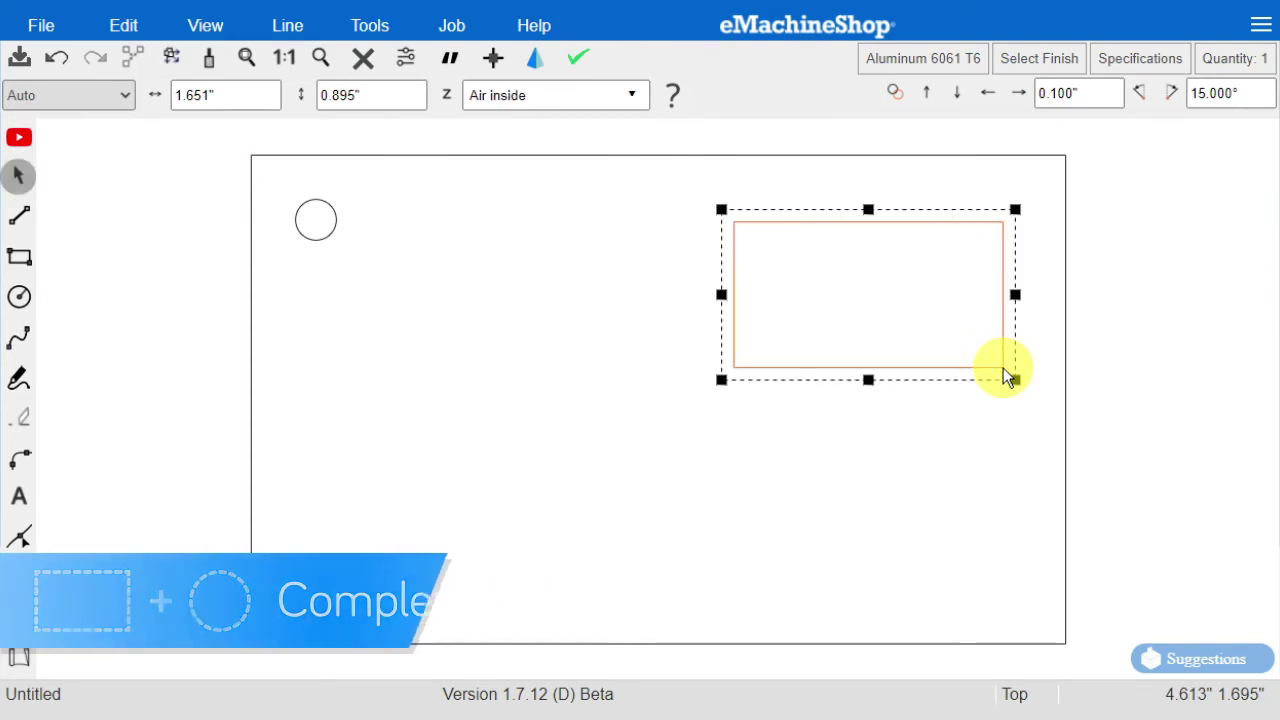
{"action": "left_click", "coordinate": [19, 298]}
{"action": "left_click", "coordinate": [869, 368]}
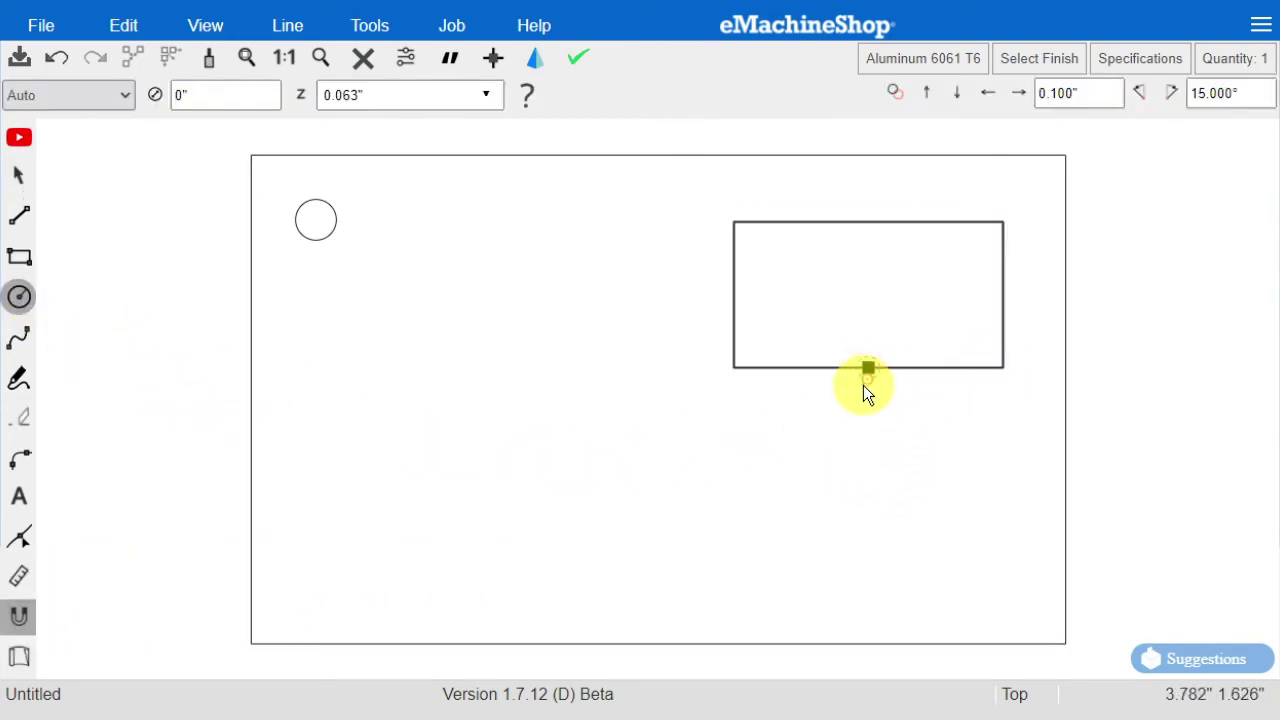
{"action": "left_click", "coordinate": [834, 441]}
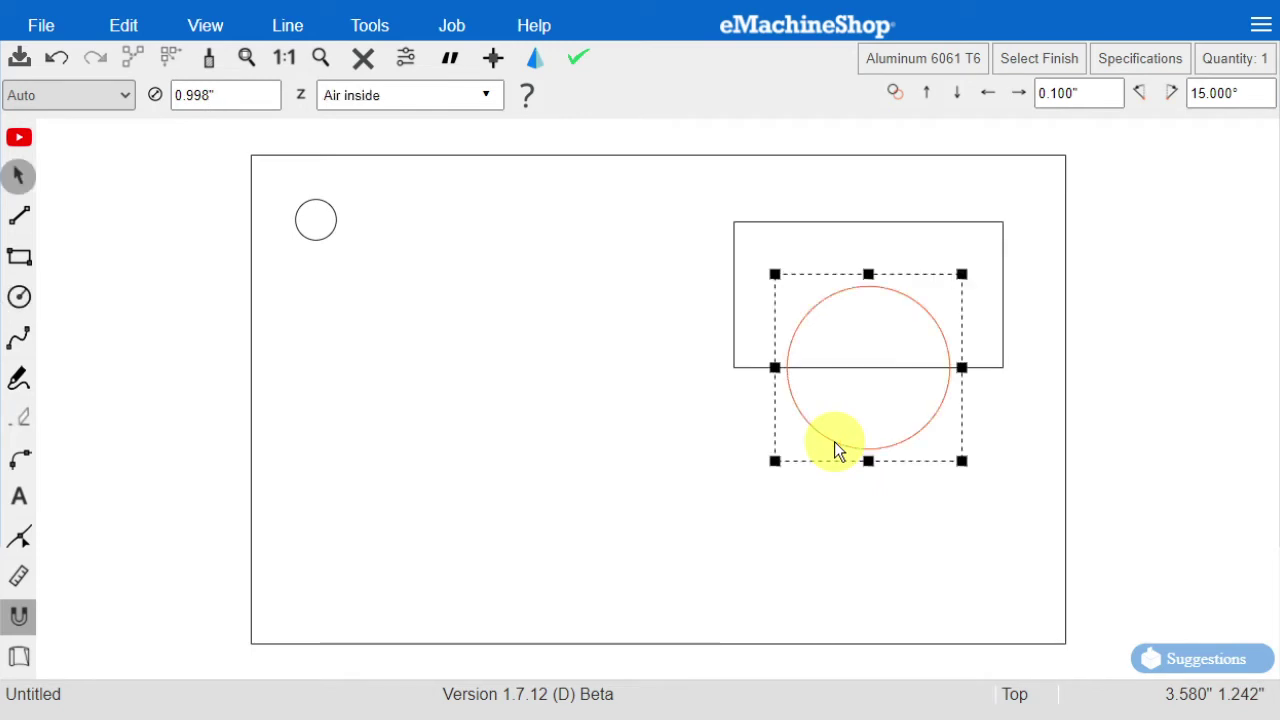
Erase the circle's lower half and the rectangle's bottom edge under the arch.
{"action": "left_click", "coordinate": [21, 427]}
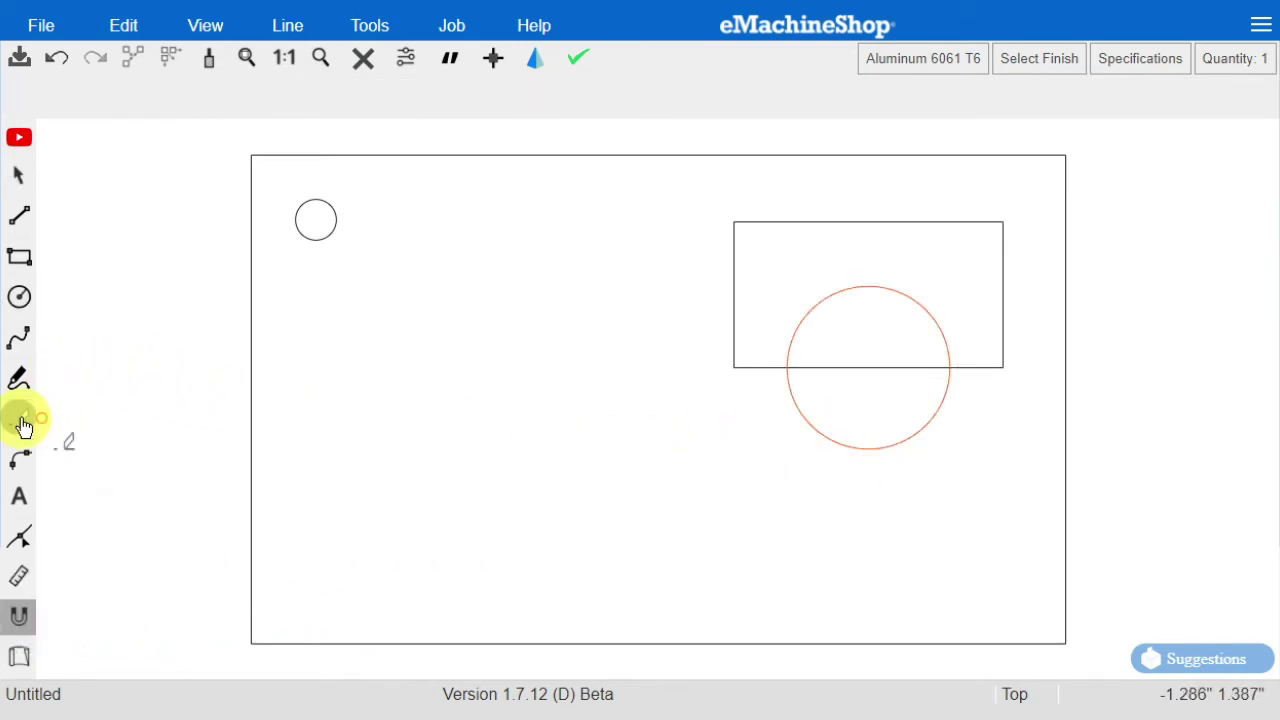
{"action": "left_click", "coordinate": [865, 451]}
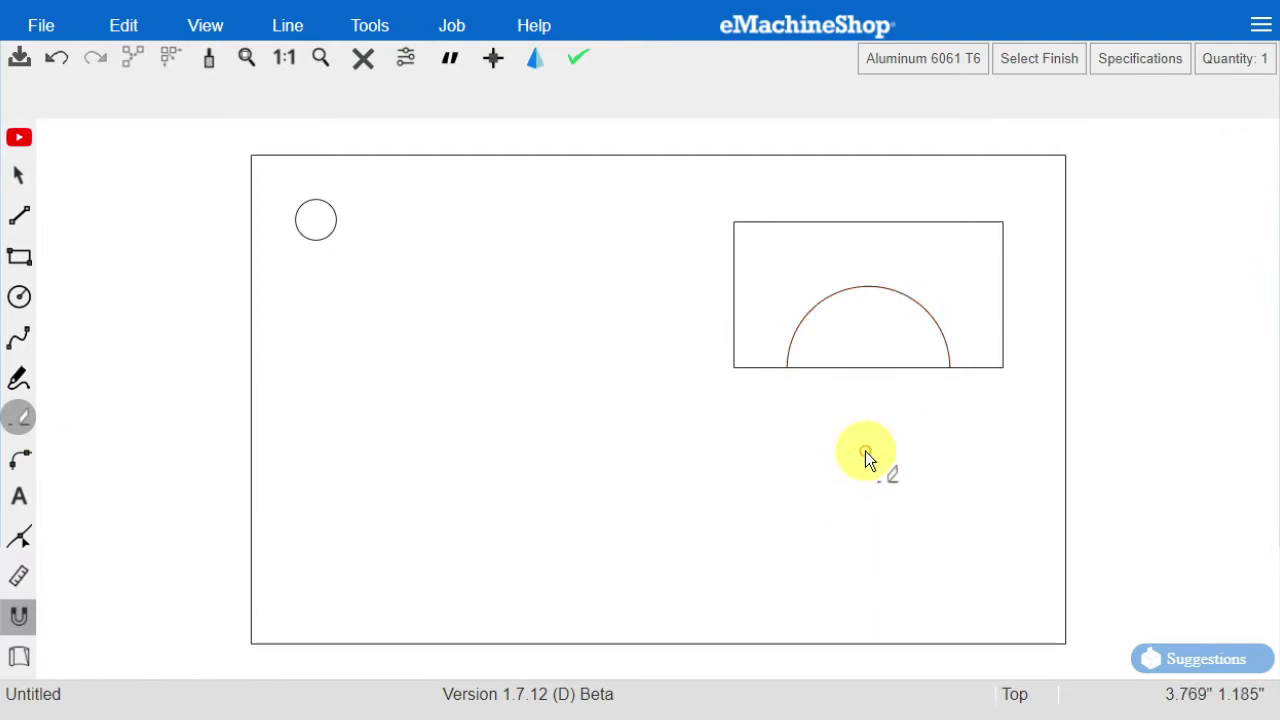
{"action": "left_click", "coordinate": [873, 368]}
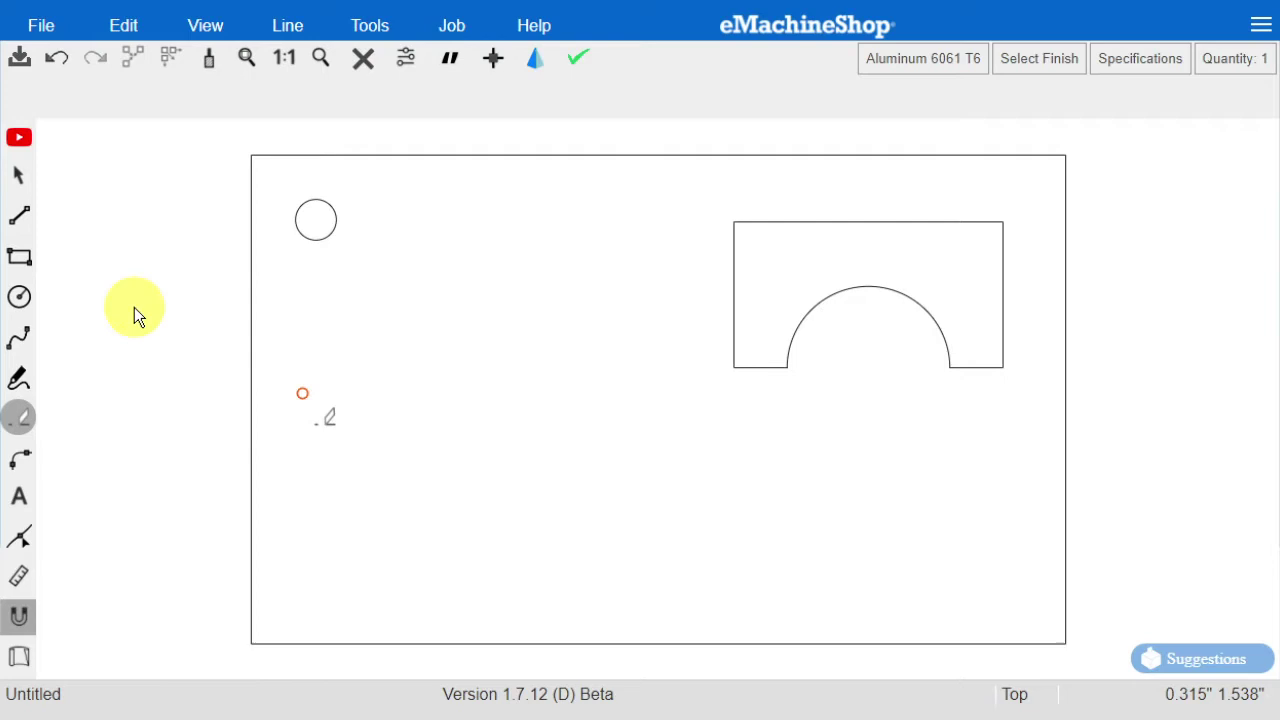
{"action": "left_click", "coordinate": [18, 176]}
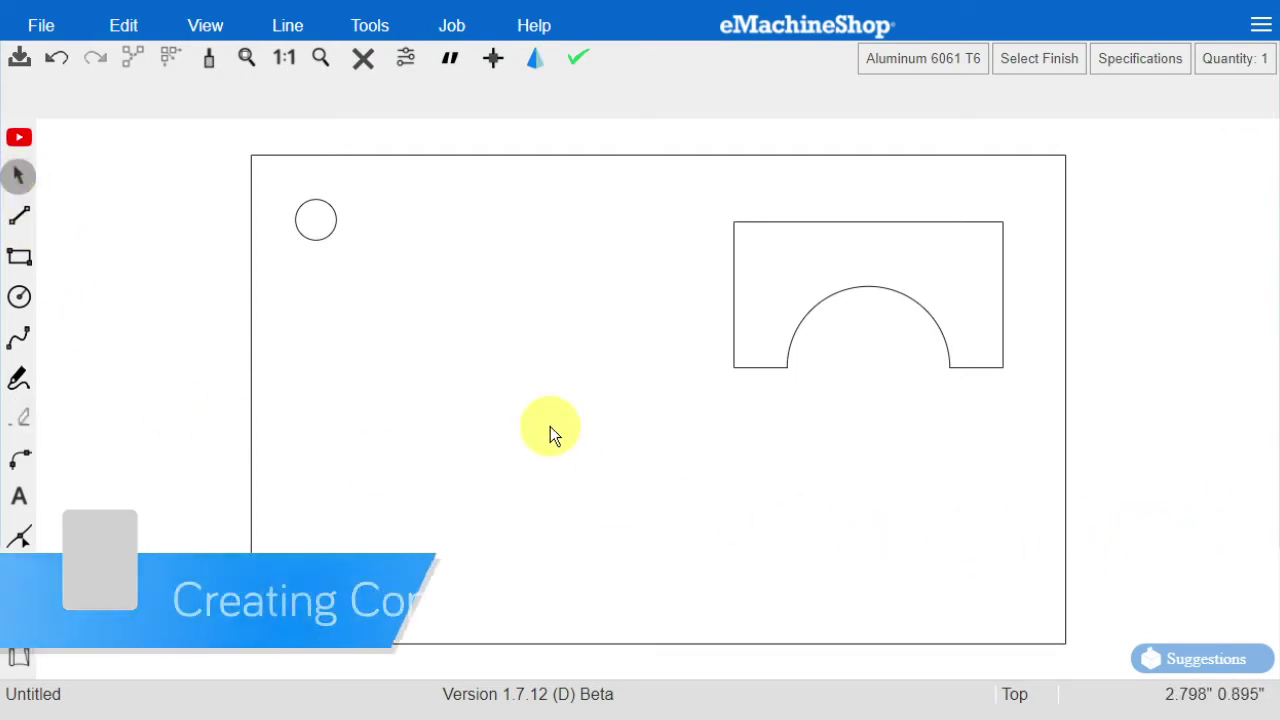
With a 0.5" repeating nudge, copy the hole three times right and three times down.
{"action": "left_click", "coordinate": [331, 237]}
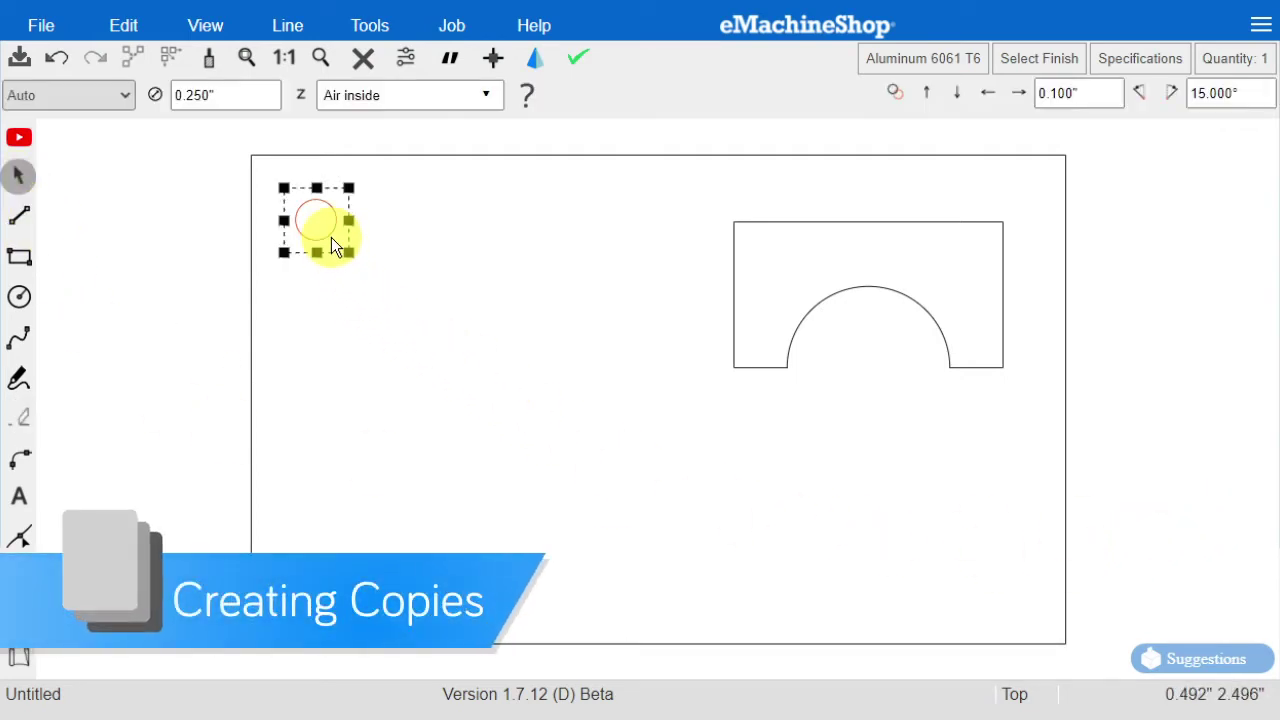
{"action": "double_click", "coordinate": [1083, 92]}
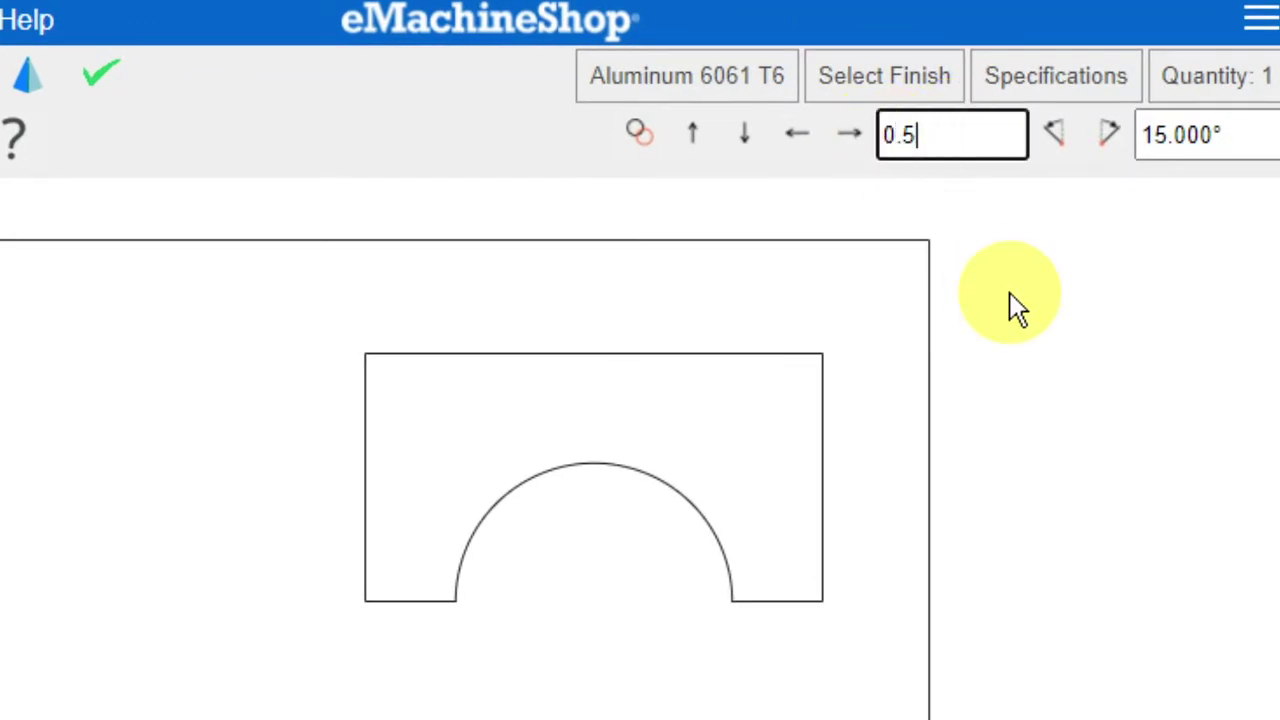
{"action": "left_click", "coordinate": [635, 138]}
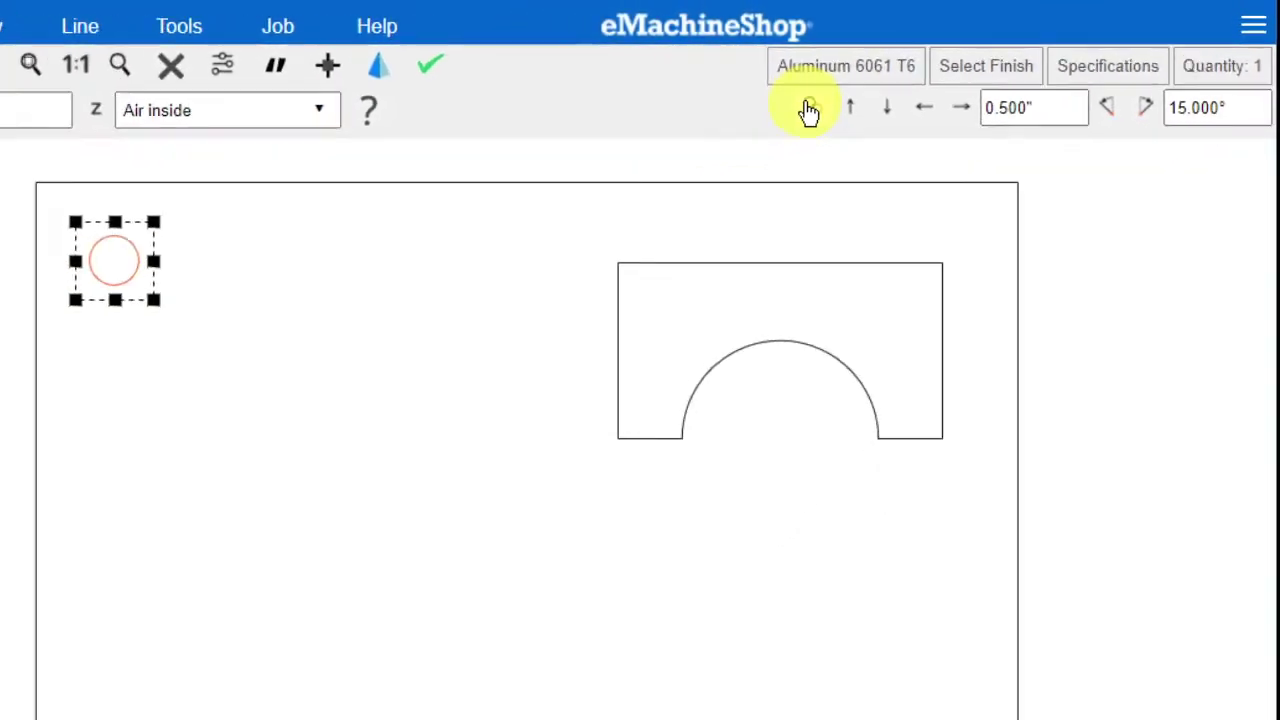
{"action": "left_click", "coordinate": [858, 138]}
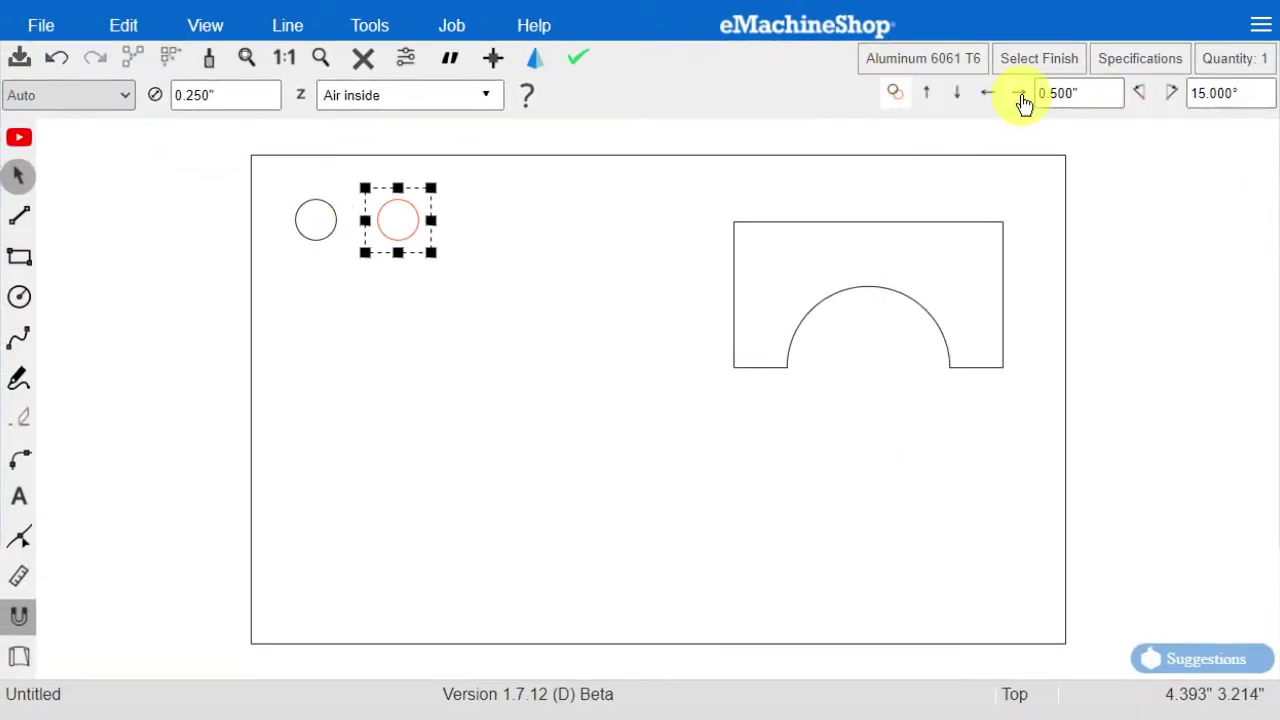
{"action": "left_click", "coordinate": [1022, 100]}
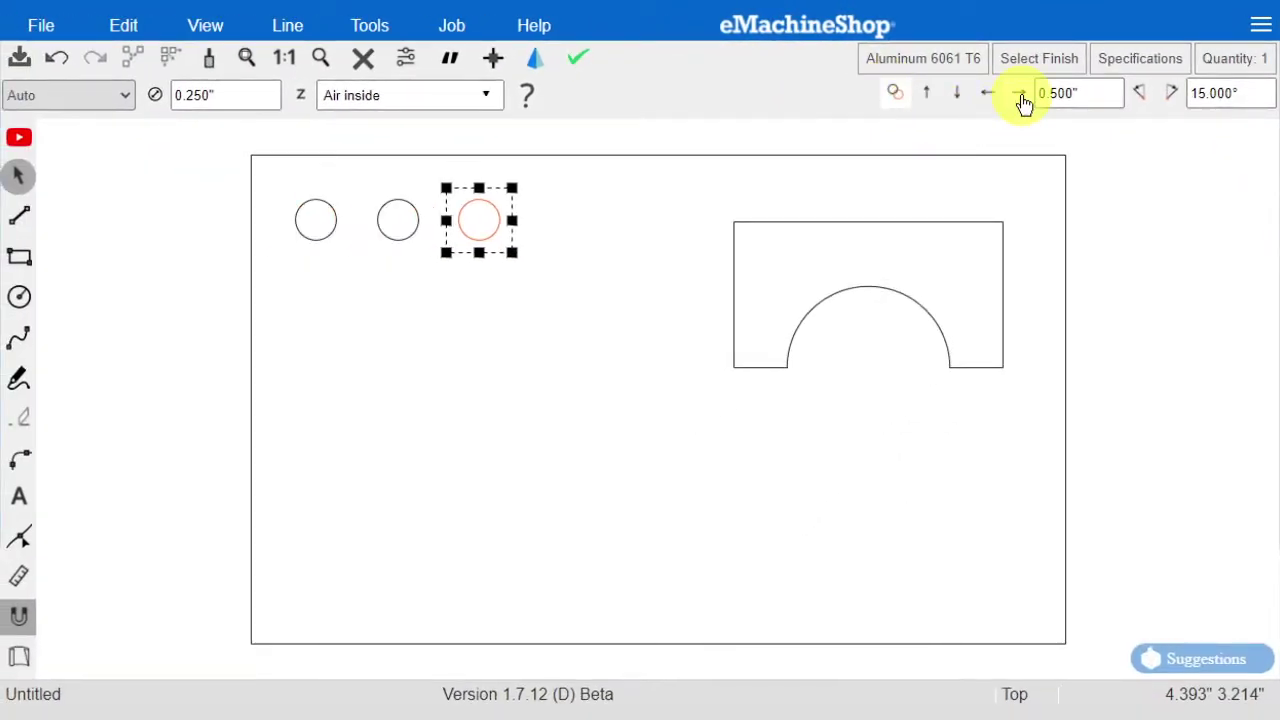
{"action": "left_click", "coordinate": [1021, 100]}
{"action": "left_click", "coordinate": [958, 100]}
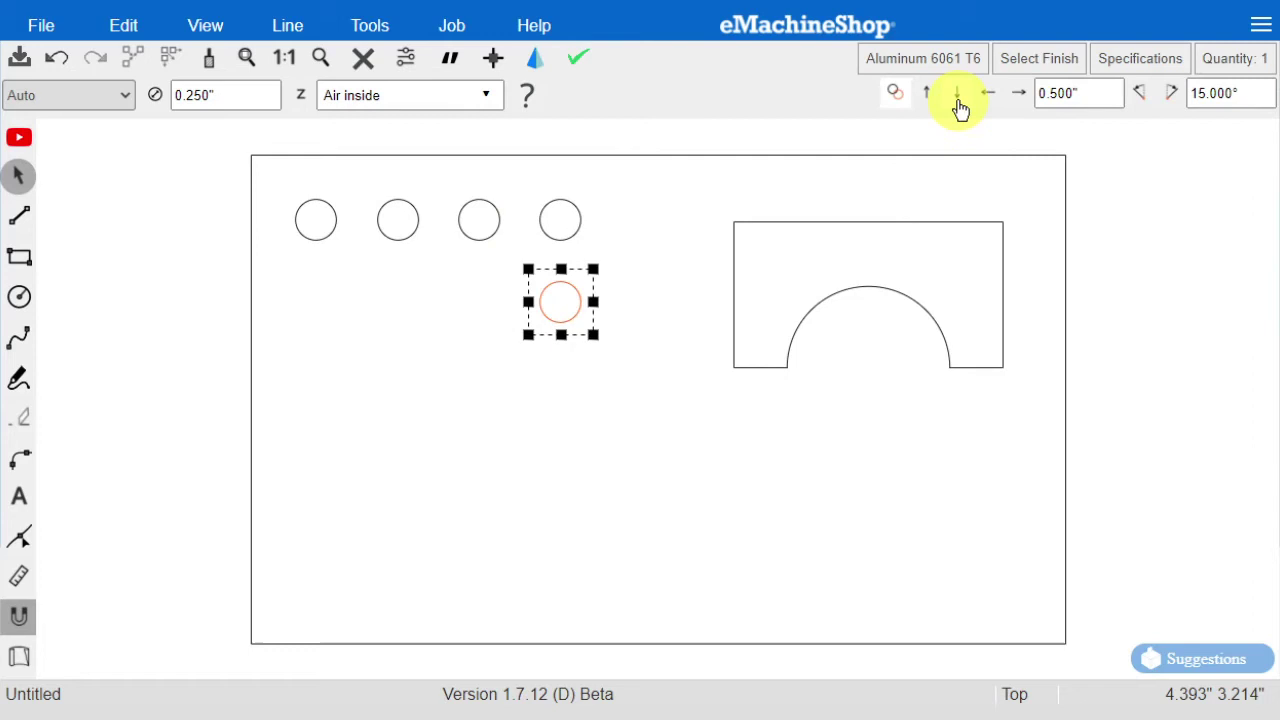
{"action": "left_click", "coordinate": [958, 100]}
{"action": "left_click", "coordinate": [958, 100]}
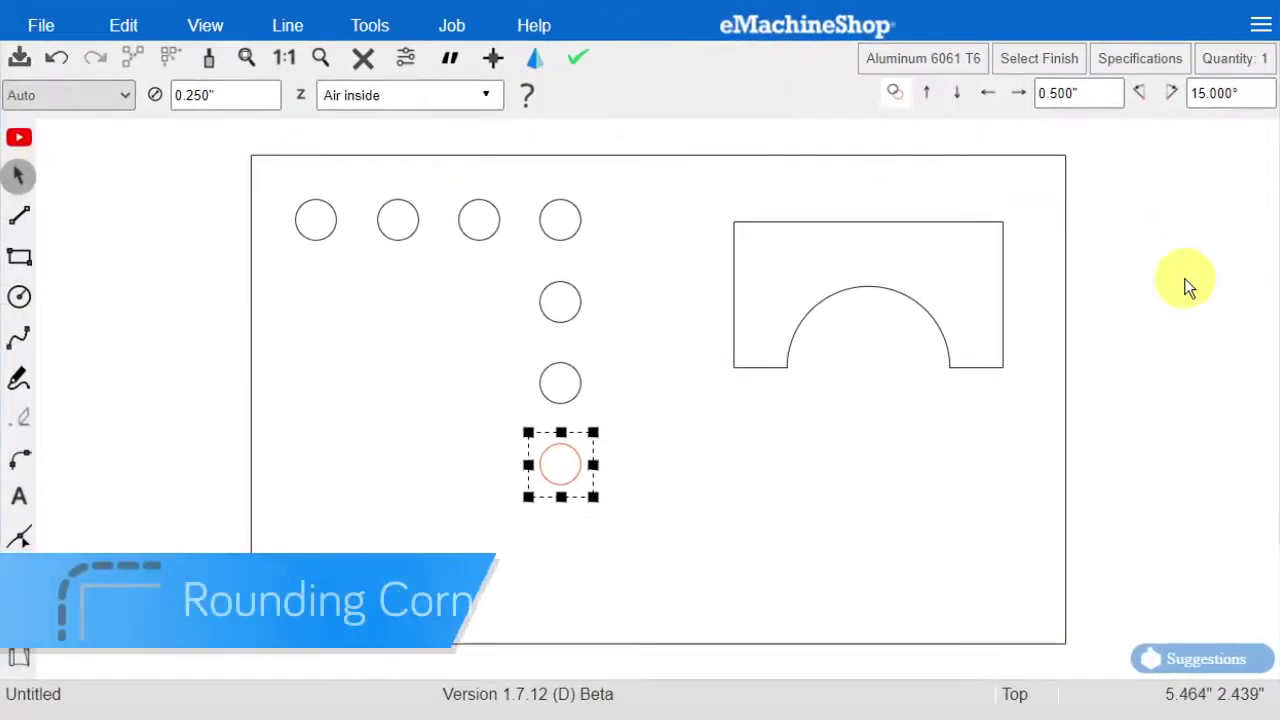
Select the arched cutout outline and round its corners to a 0.15" radius.
{"action": "left_click", "coordinate": [1202, 440]}
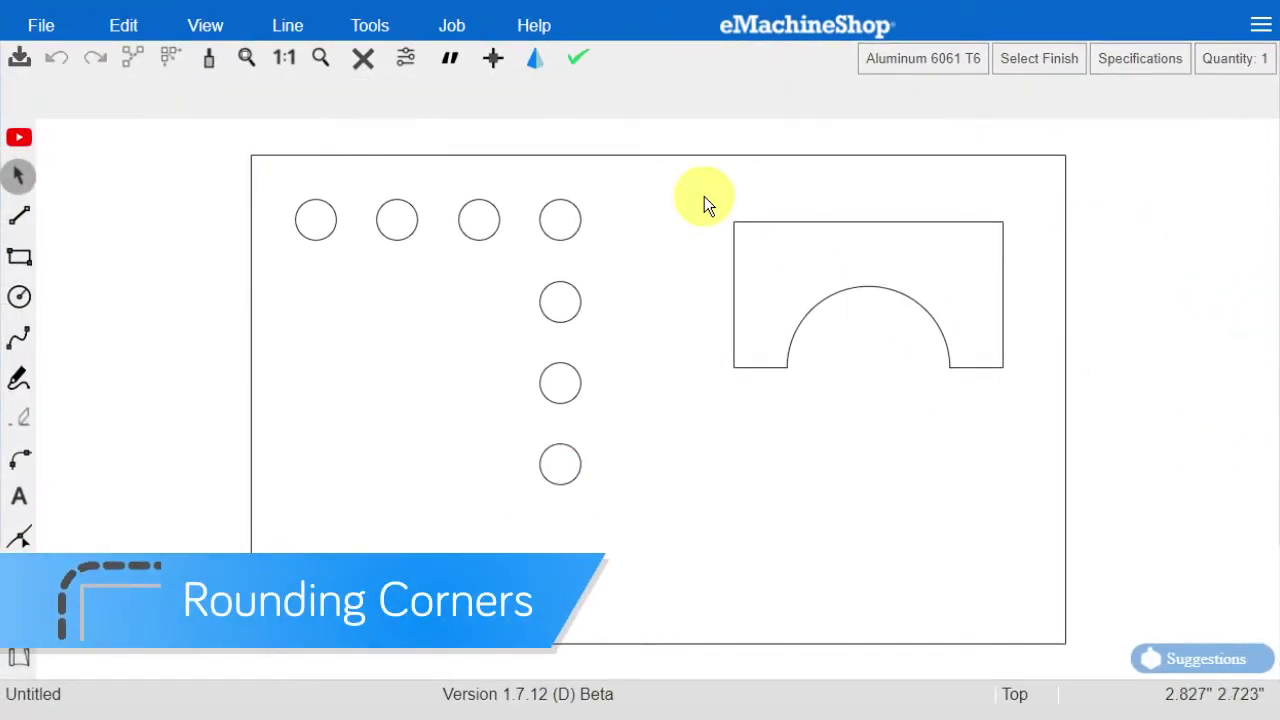
{"action": "left_click_drag", "start_coordinate": [1014, 405], "coordinate": [1008, 408]}
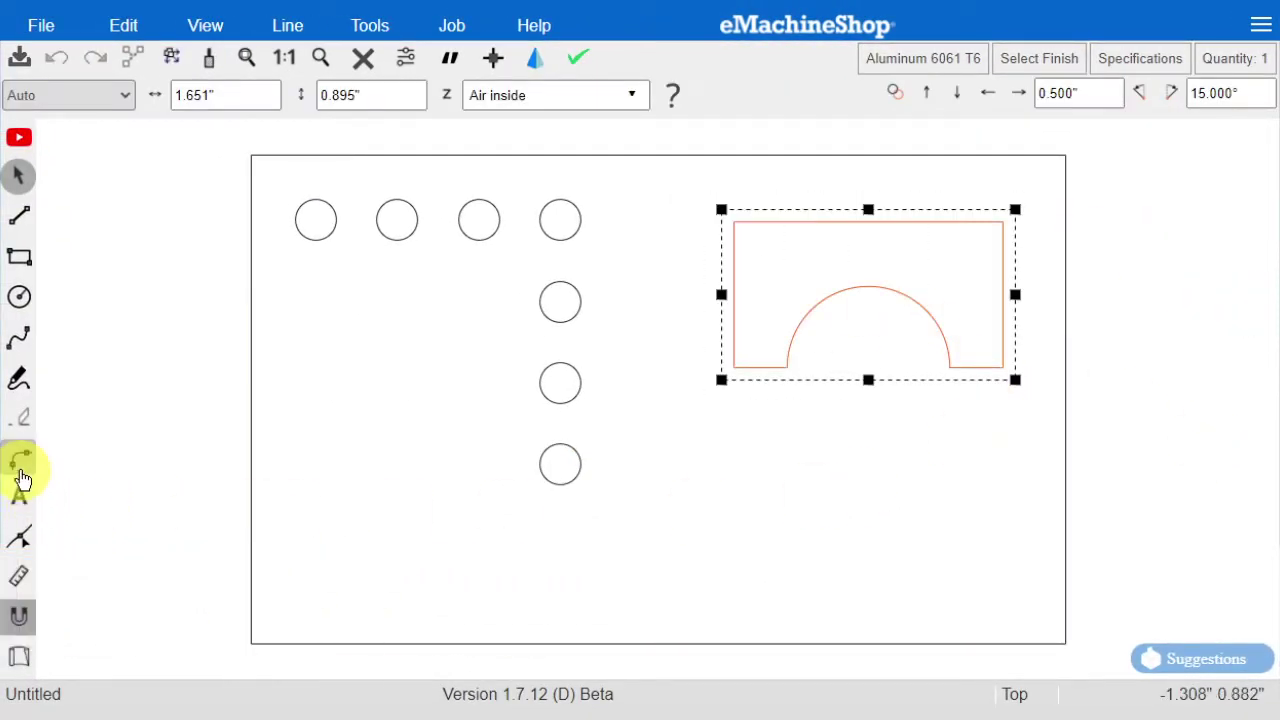
{"action": "left_click", "coordinate": [20, 460]}
{"action": "double_click", "coordinate": [482, 384]}
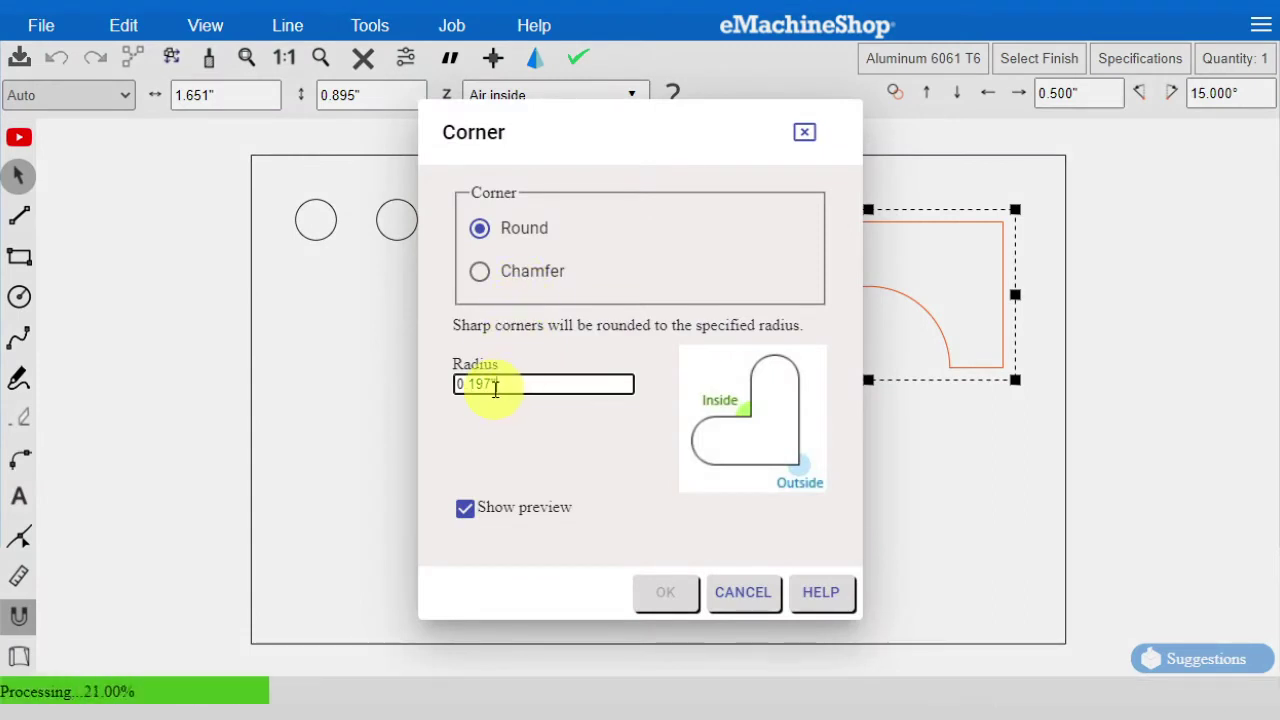
{"action": "type", "text": "0.15"}
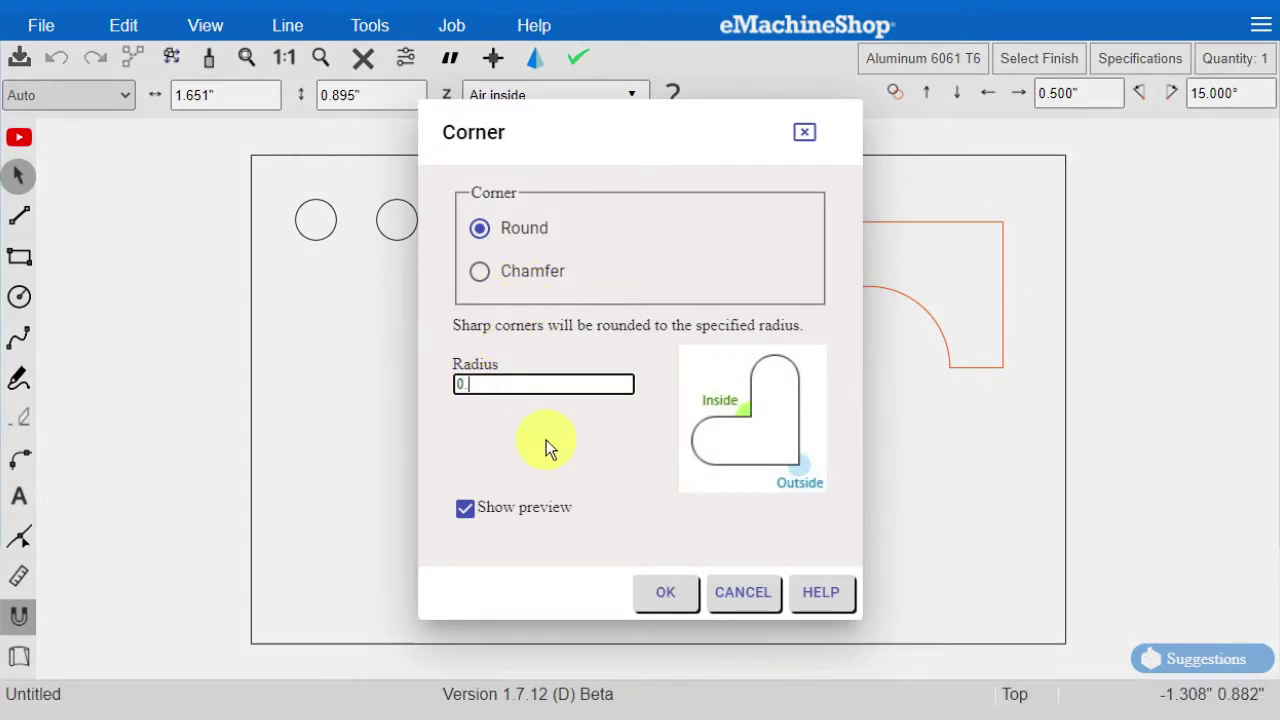
{"action": "left_click", "coordinate": [663, 594]}
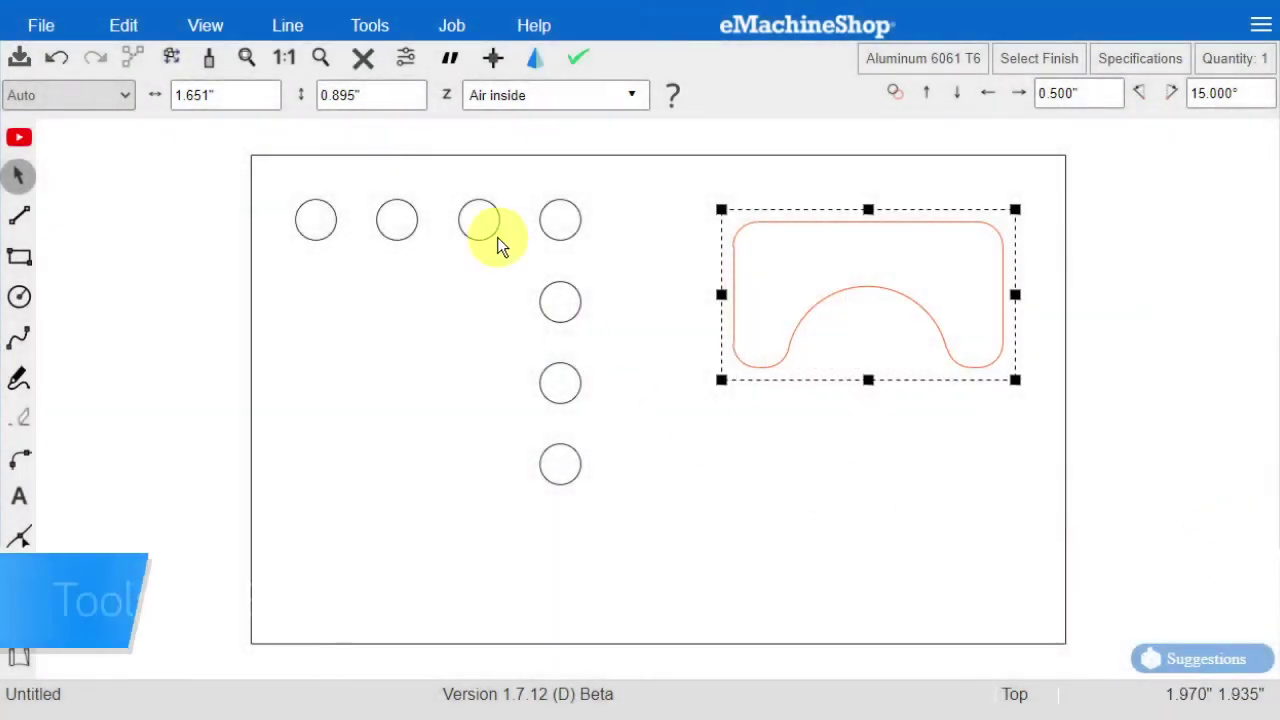
Open the Shape Library and expand 2D parts, Gadgets, 2D parts + bend, 3D parts and Drafting.
{"action": "left_click", "coordinate": [375, 28]}
{"action": "left_click", "coordinate": [391, 58]}
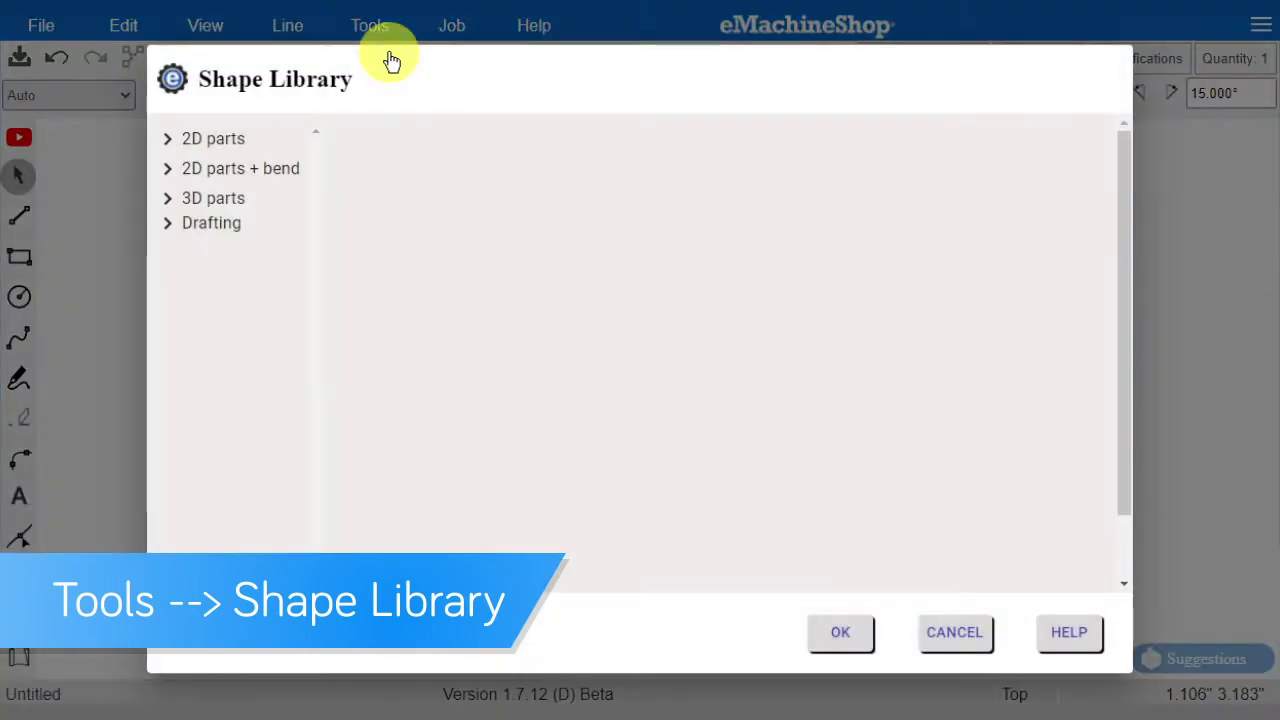
{"action": "left_click", "coordinate": [170, 142]}
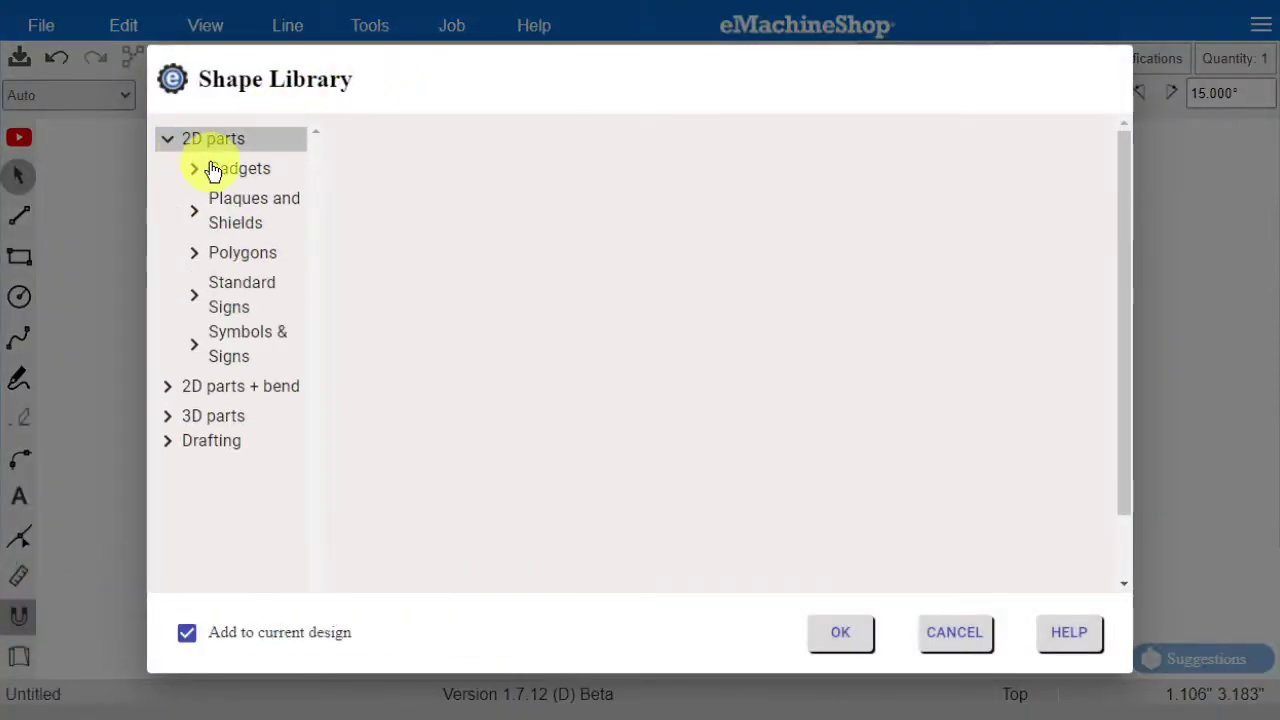
{"action": "left_click", "coordinate": [207, 178]}
{"action": "left_click", "coordinate": [214, 207]}
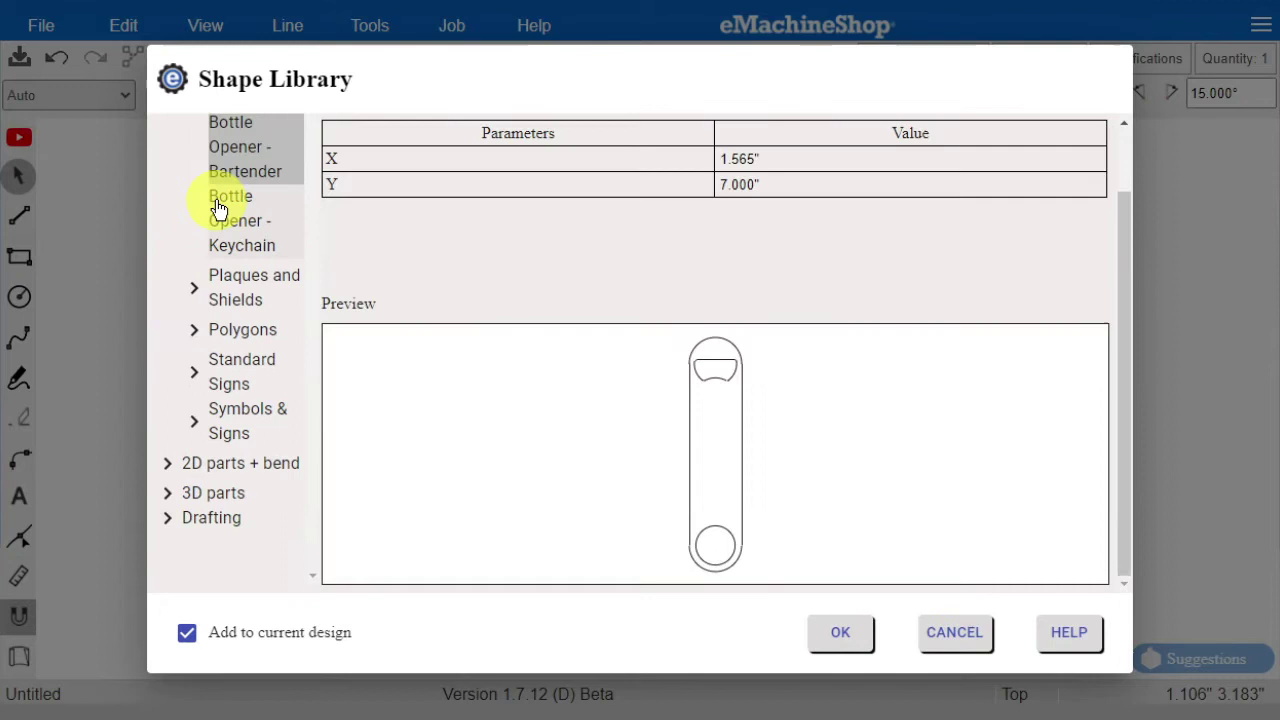
{"action": "left_click", "coordinate": [167, 463]}
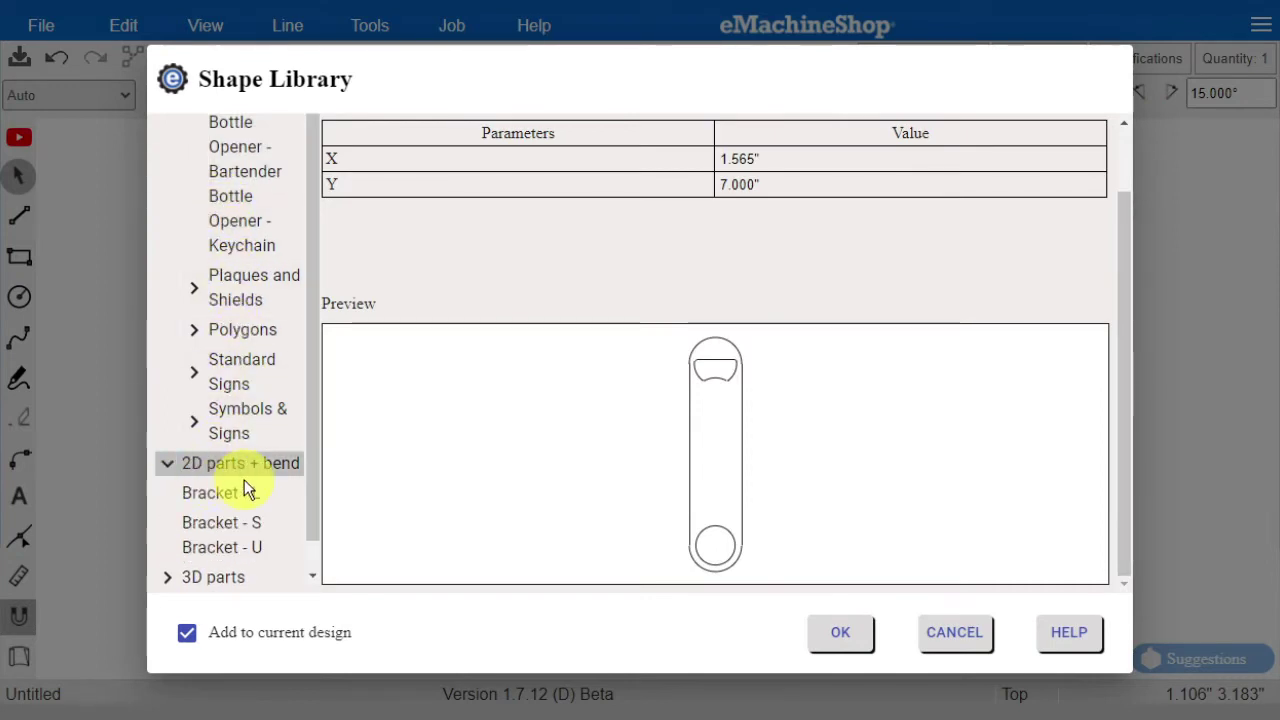
{"action": "left_click", "coordinate": [195, 549]}
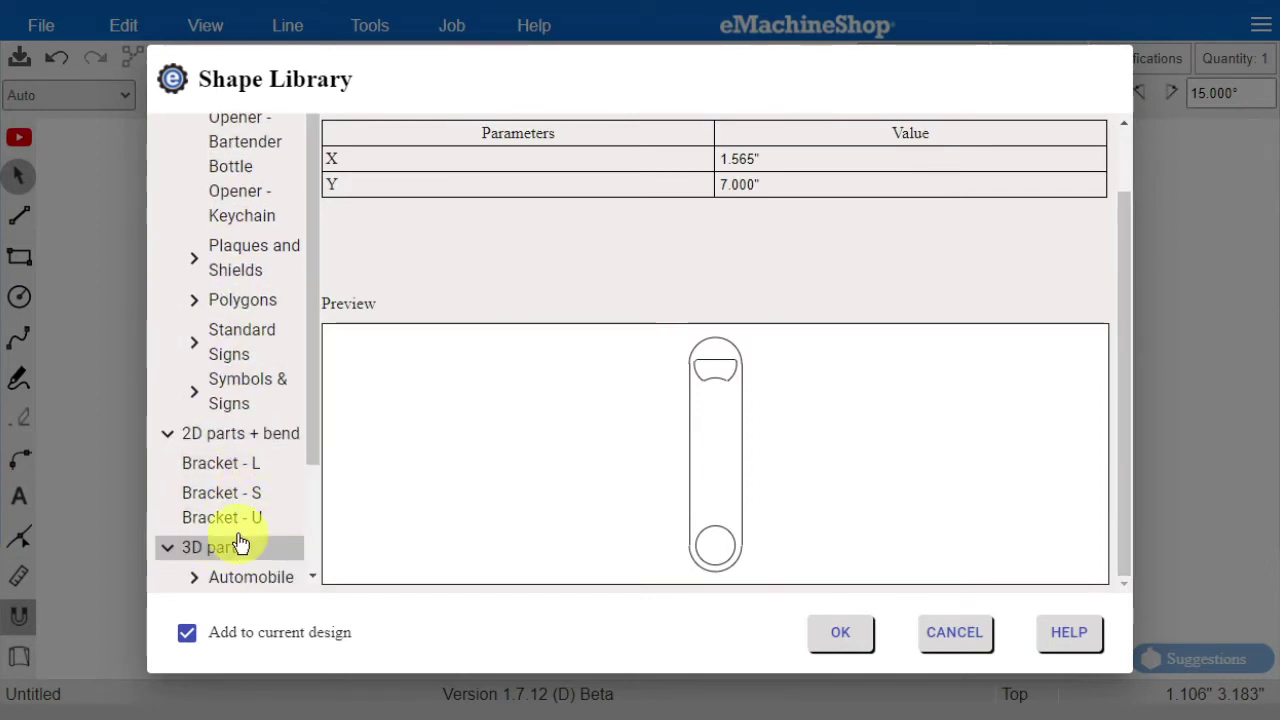
{"action": "left_click_drag", "start_coordinate": [326, 316], "coordinate": [314, 565]}
{"action": "left_click", "coordinate": [172, 582]}
{"action": "left_click_drag", "start_coordinate": [315, 448], "coordinate": [314, 504]}
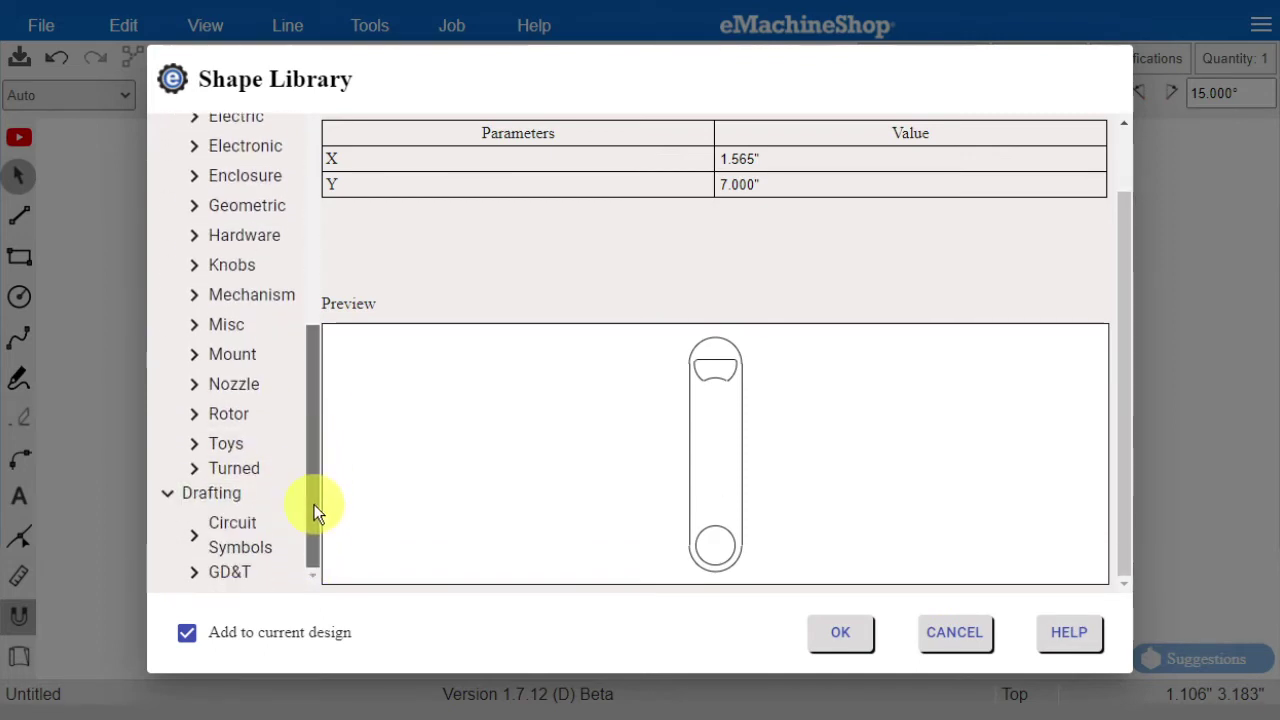
Cancel the Shape Library and tilt the thin plate in the 3D preview.
{"action": "left_click", "coordinate": [951, 646]}
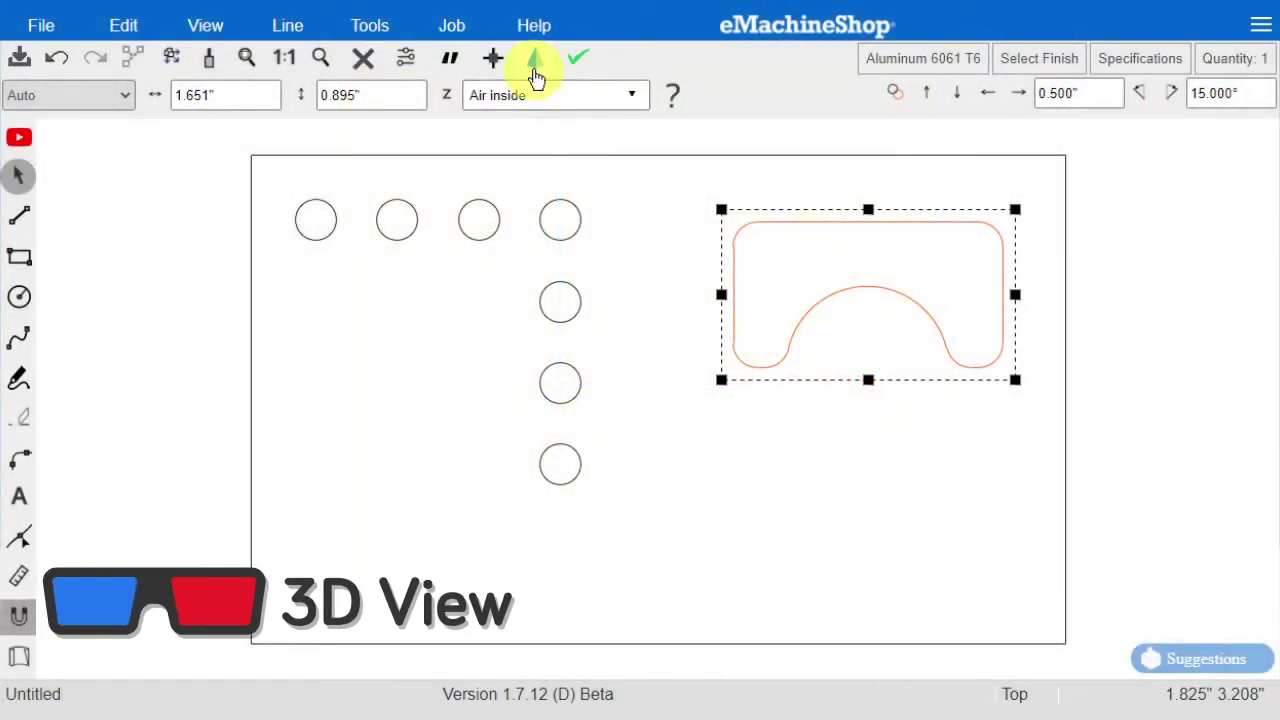
{"action": "left_click", "coordinate": [535, 70]}
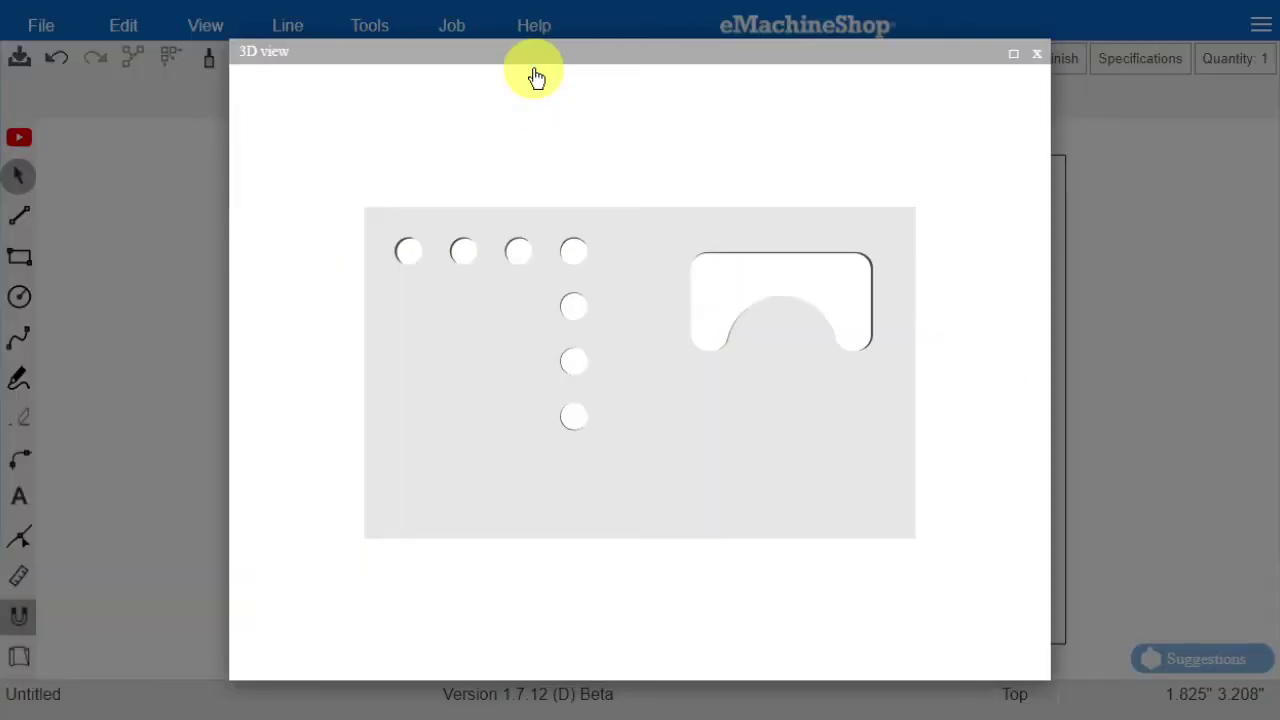
{"action": "left_click_drag", "start_coordinate": [677, 465], "coordinate": [680, 326]}
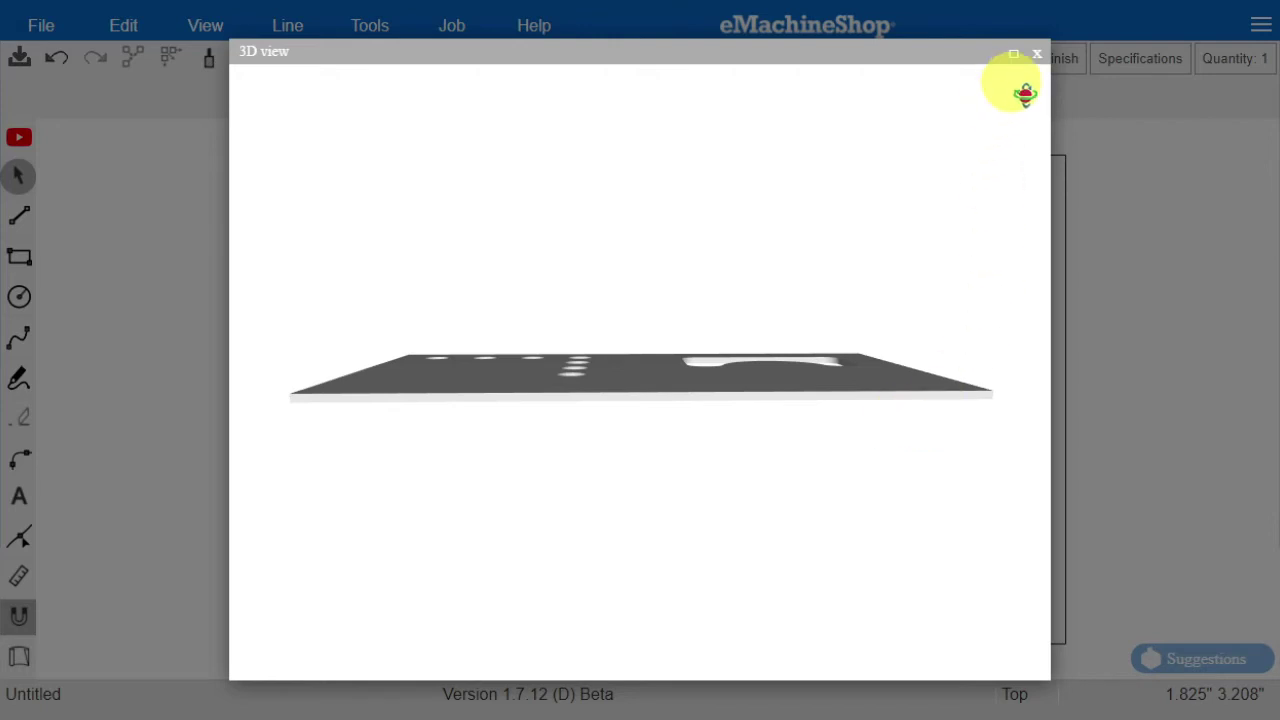
Set the plate outline's Z thickness to 0.5" and check it in 3D.
{"action": "left_click", "coordinate": [1035, 60]}
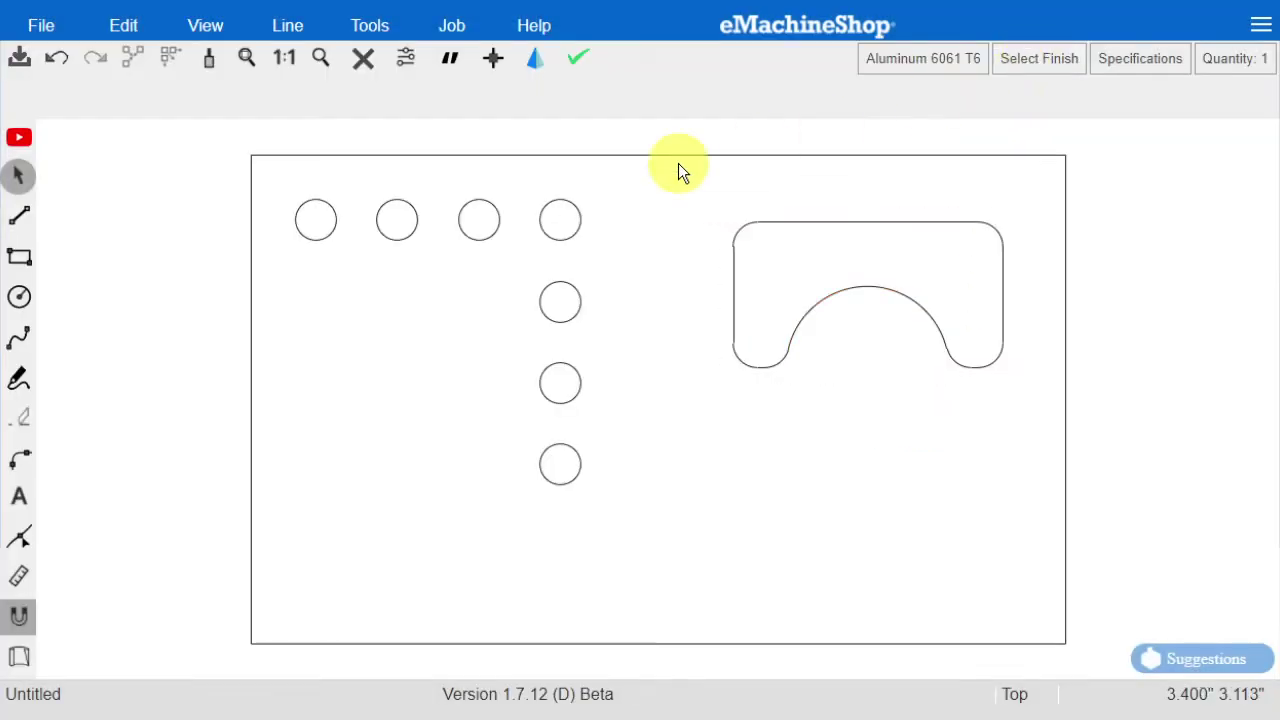
{"action": "left_click", "coordinate": [284, 157]}
{"action": "left_click", "coordinate": [521, 96]}
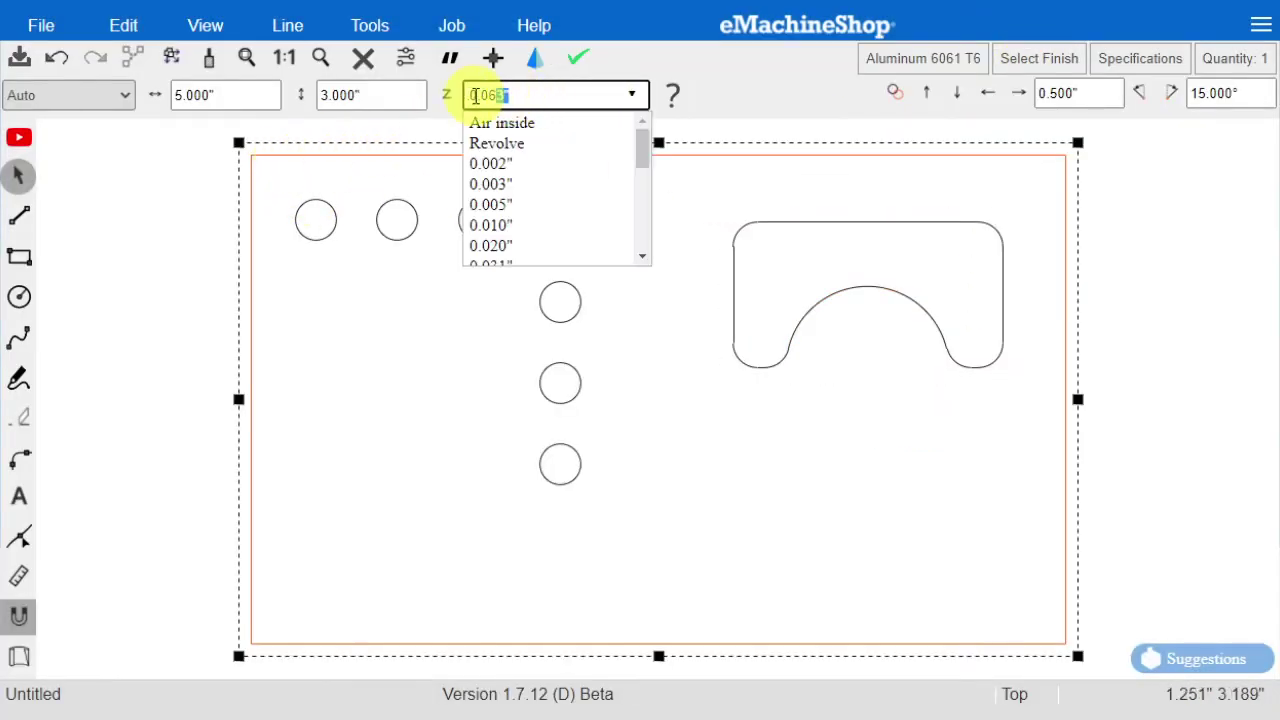
{"action": "type", "text": "0."}
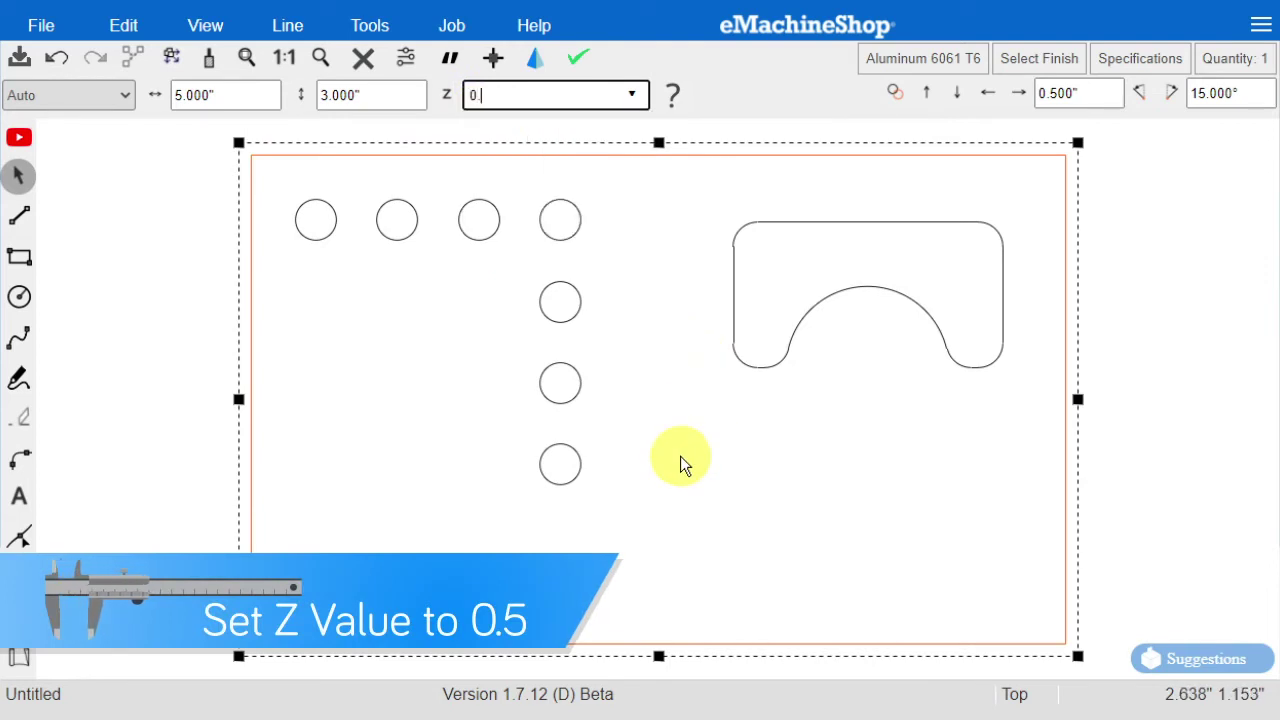
{"action": "type", "text": "5"}
{"action": "key", "text": "Return"}
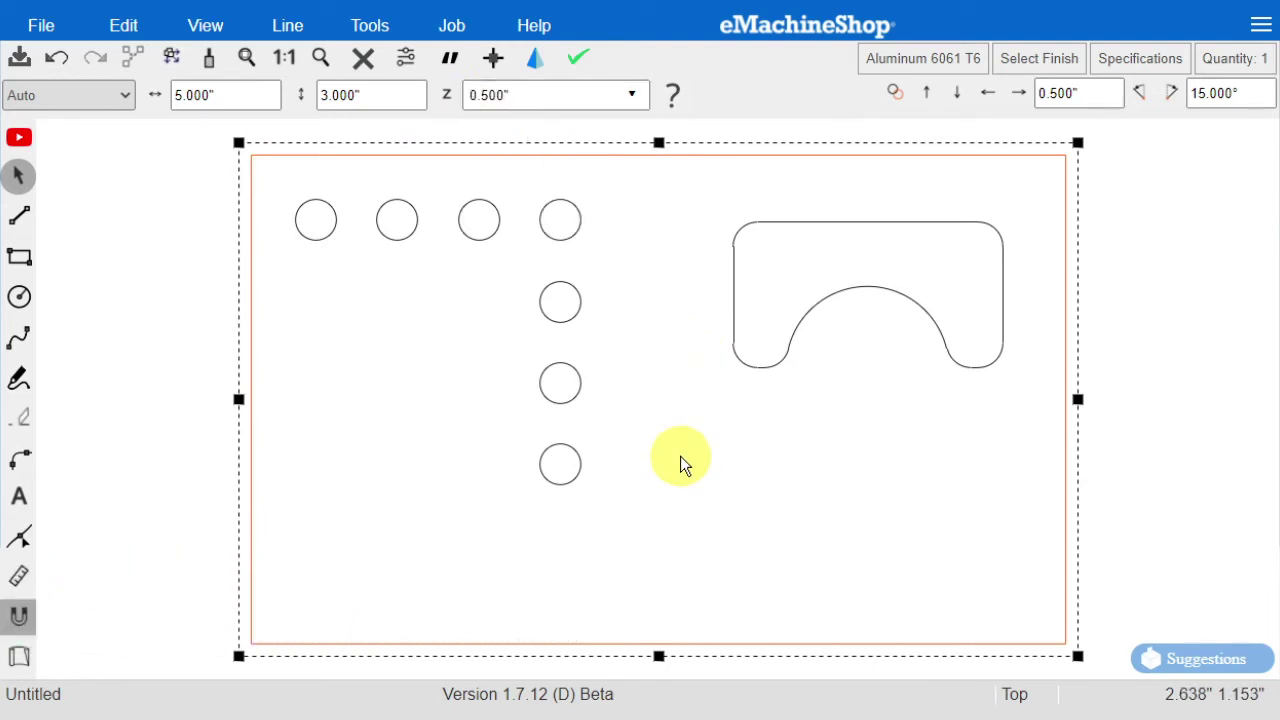
{"action": "left_click", "coordinate": [538, 66]}
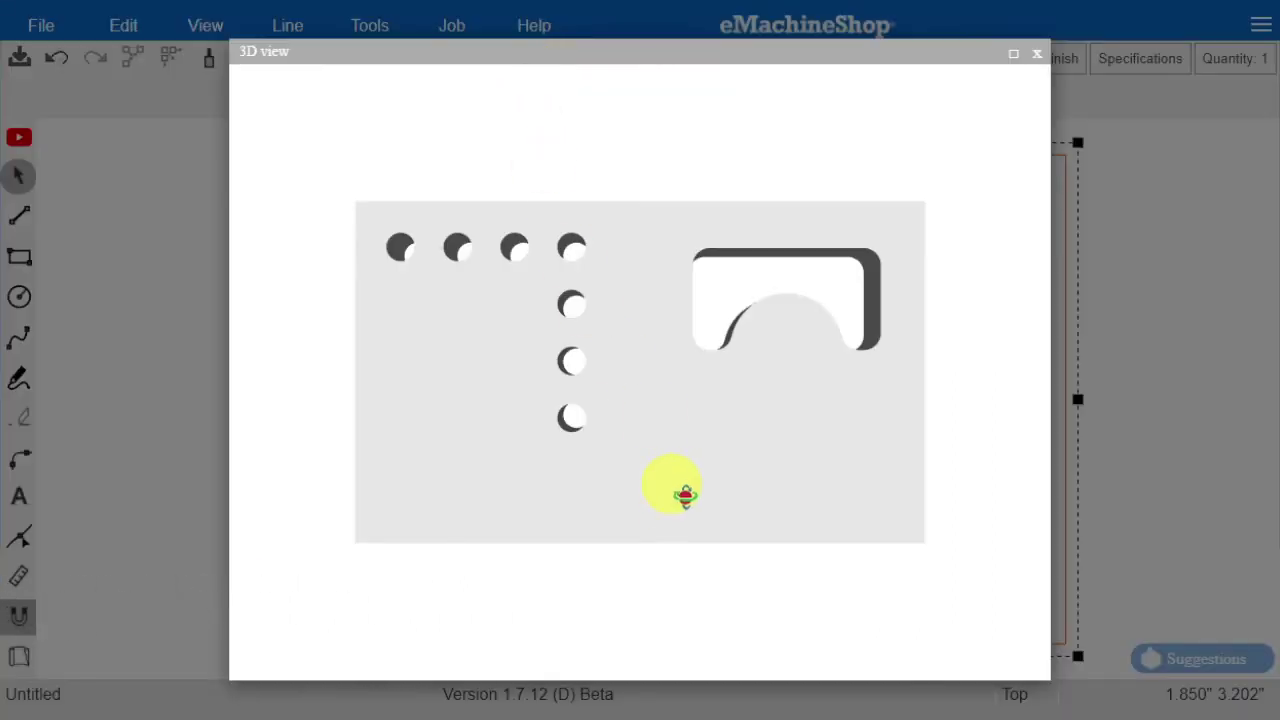
{"action": "mouse_move", "coordinate": [677, 491]}
{"action": "left_mouse_down"}
{"action": "mouse_move", "coordinate": [677, 360]}
{"action": "mouse_move", "coordinate": [677, 377]}
{"action": "left_mouse_up"}
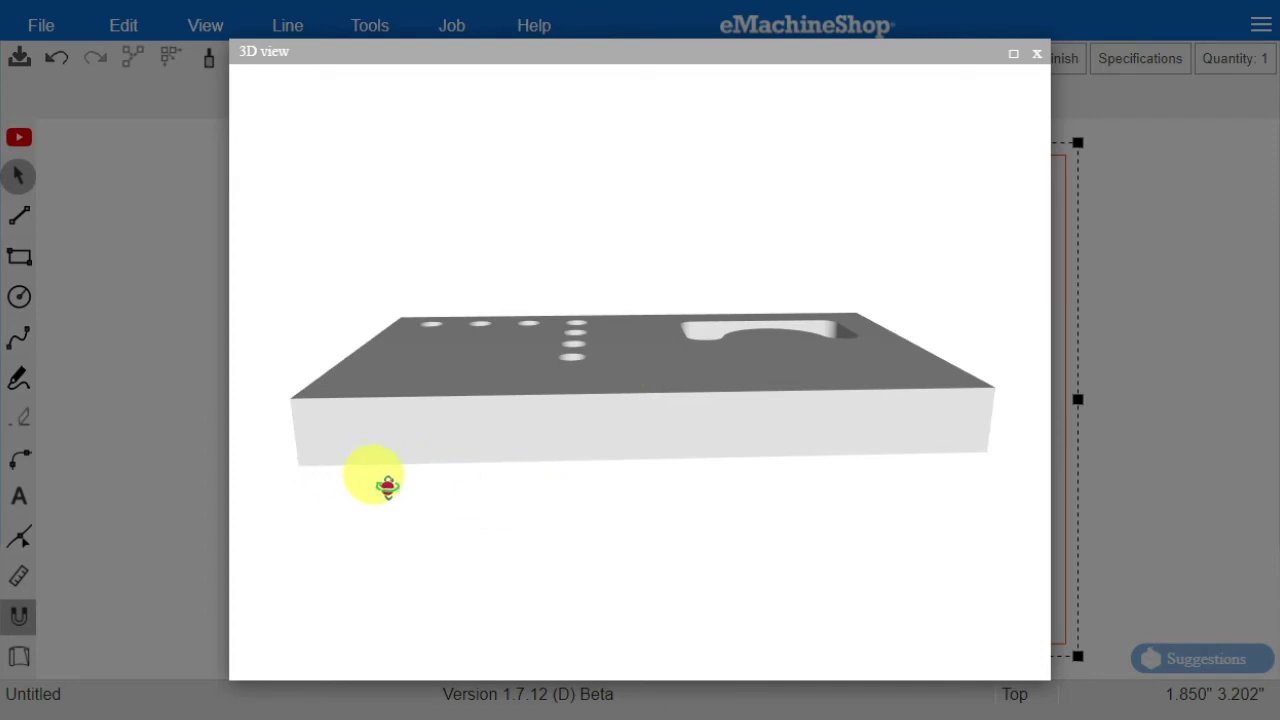
{"action": "left_click", "coordinate": [1035, 60]}
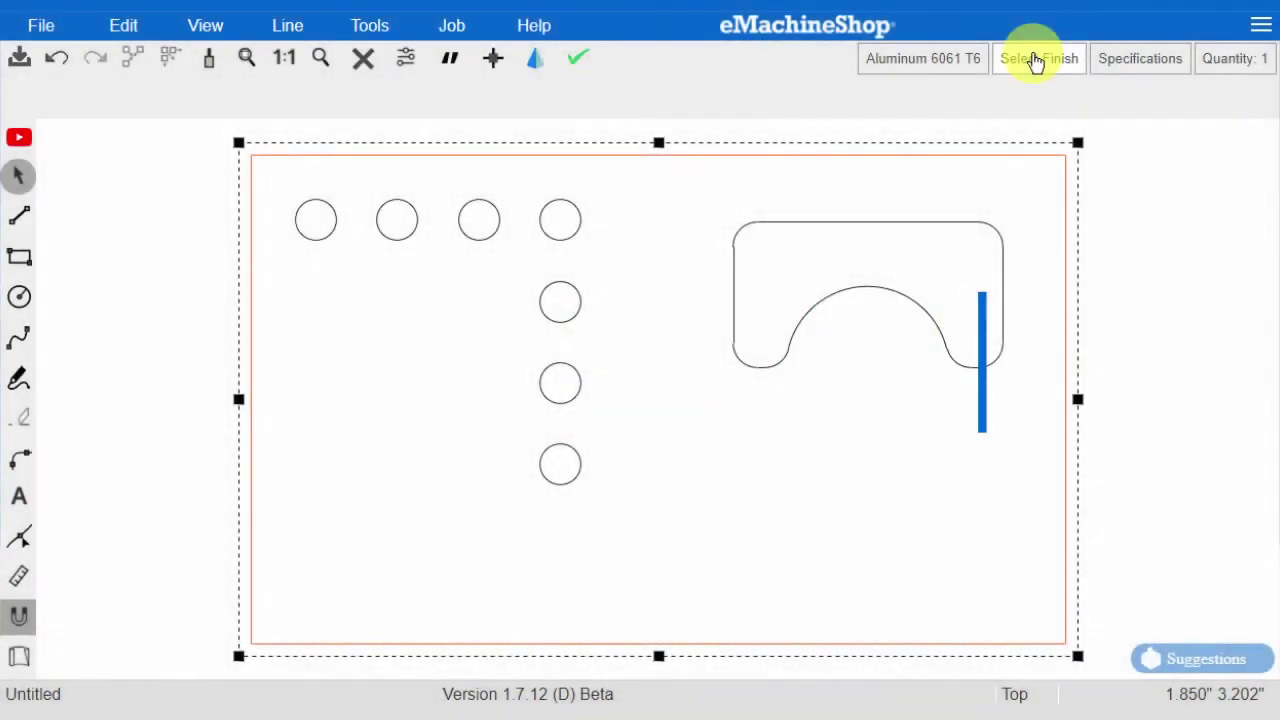
Set the top-left circle's depth to 0.5" and tilt the 3D preview to see the peg.
{"action": "left_click", "coordinate": [507, 247]}
{"action": "left_click", "coordinate": [329, 240]}
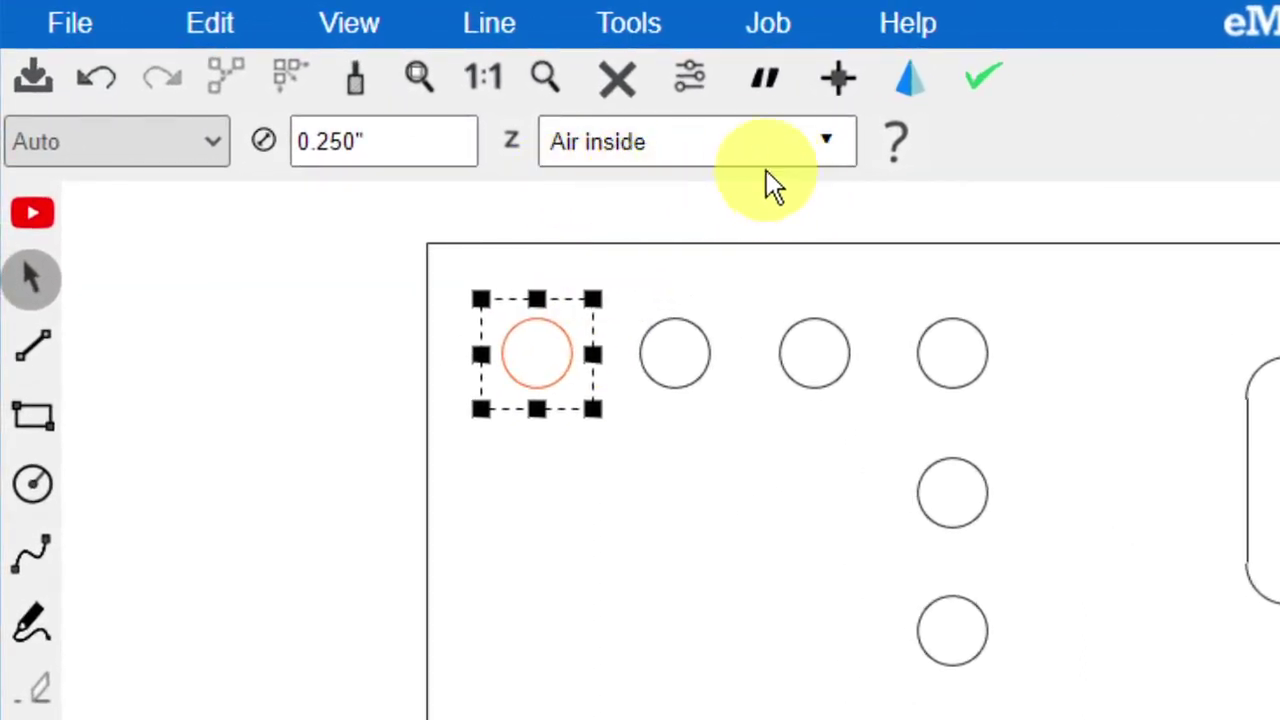
{"action": "left_click", "coordinate": [557, 141]}
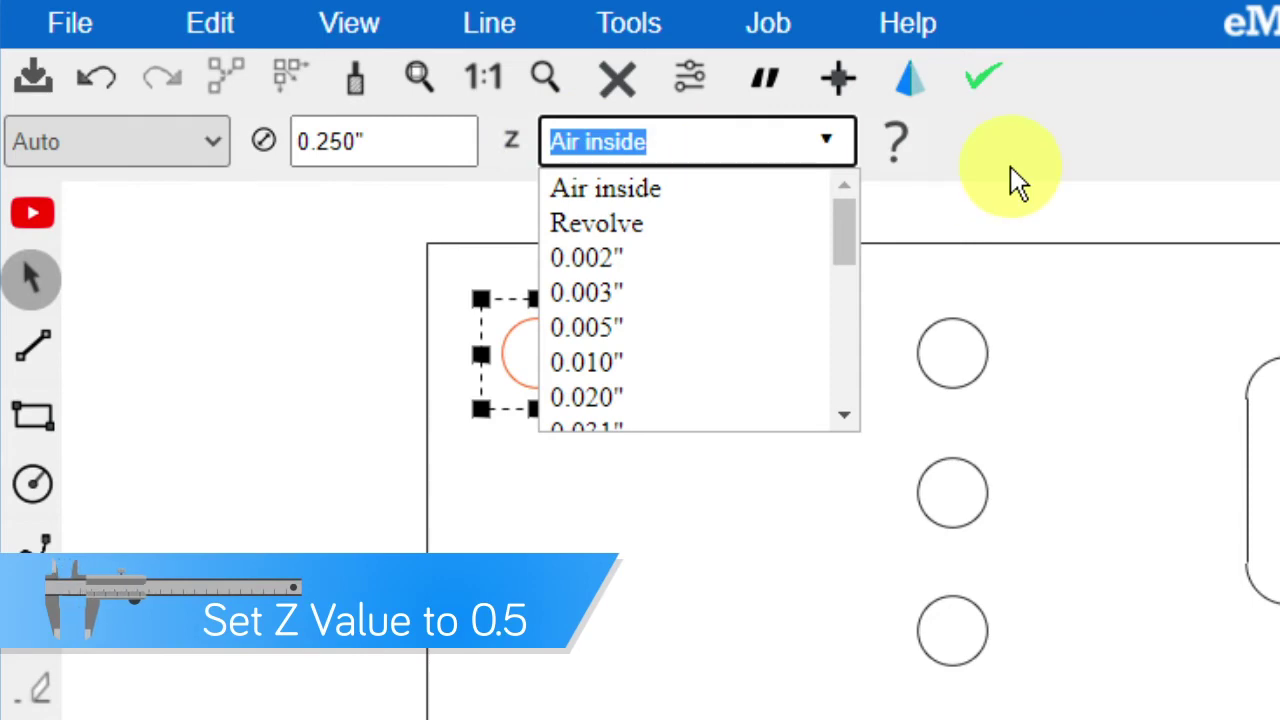
{"action": "type", "text": "0.500\""}
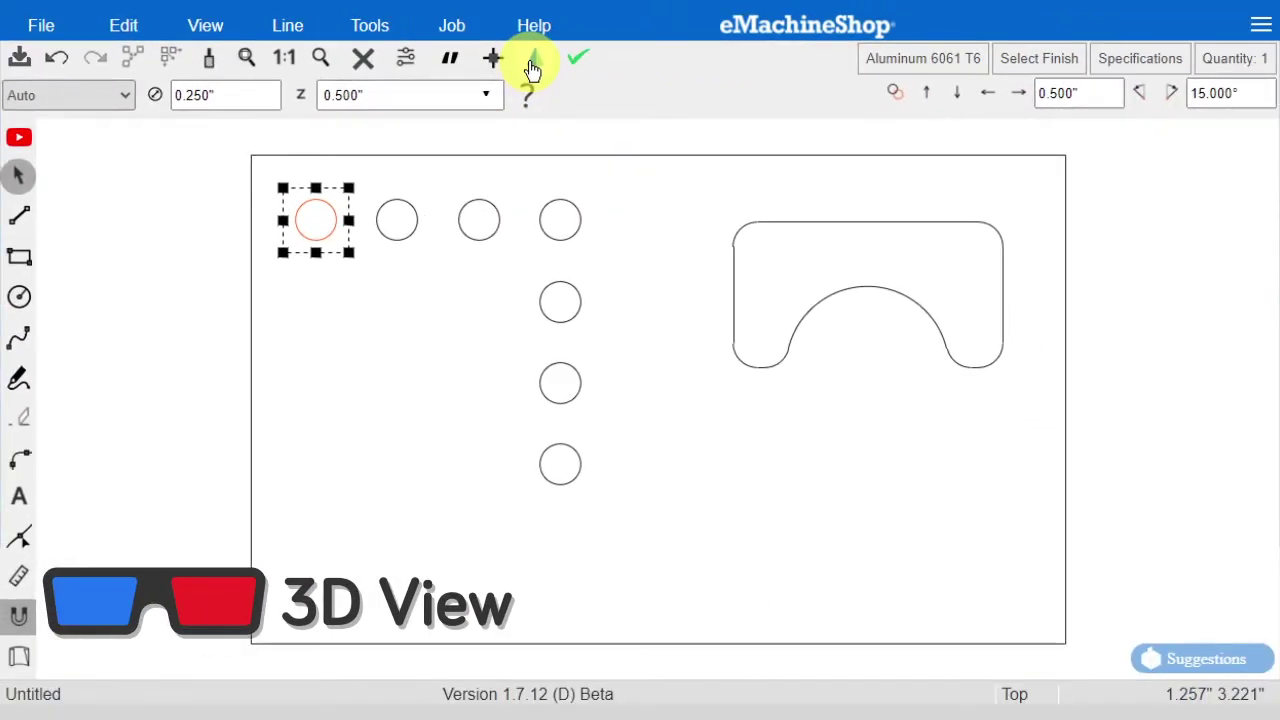
{"action": "left_click", "coordinate": [533, 66]}
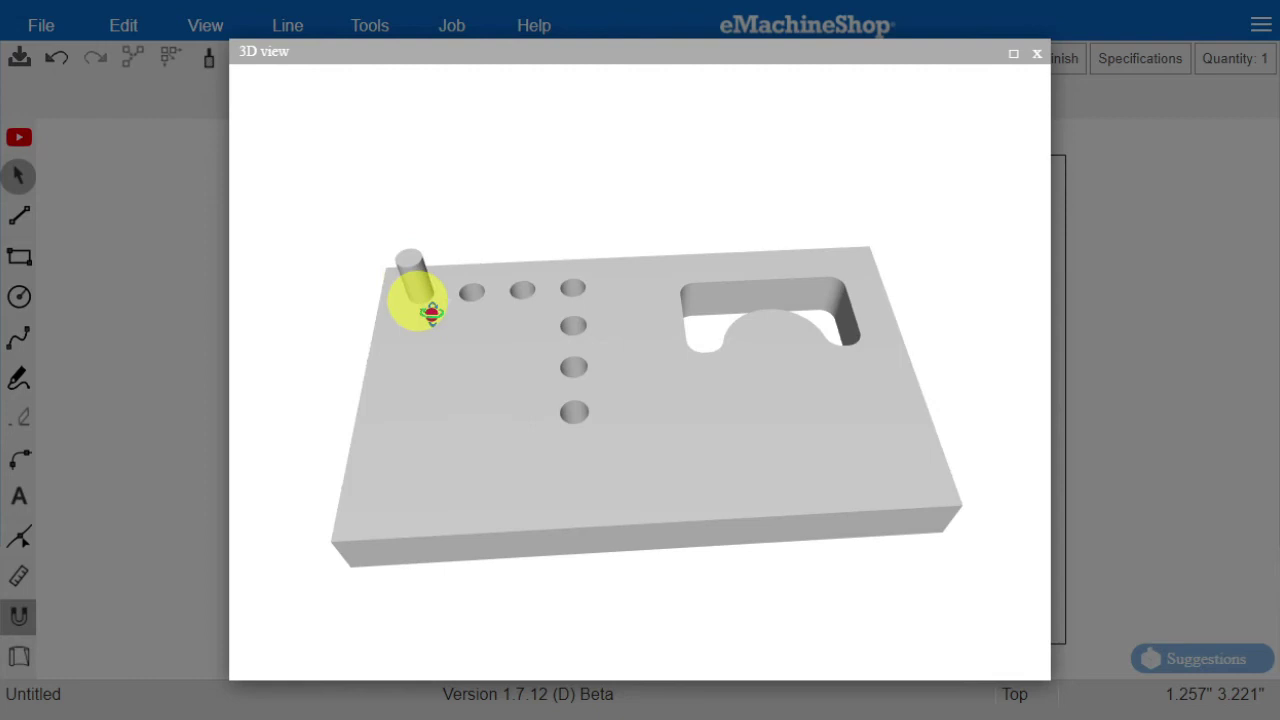
{"action": "left_click_drag", "start_coordinate": [431, 313], "coordinate": [436, 352]}
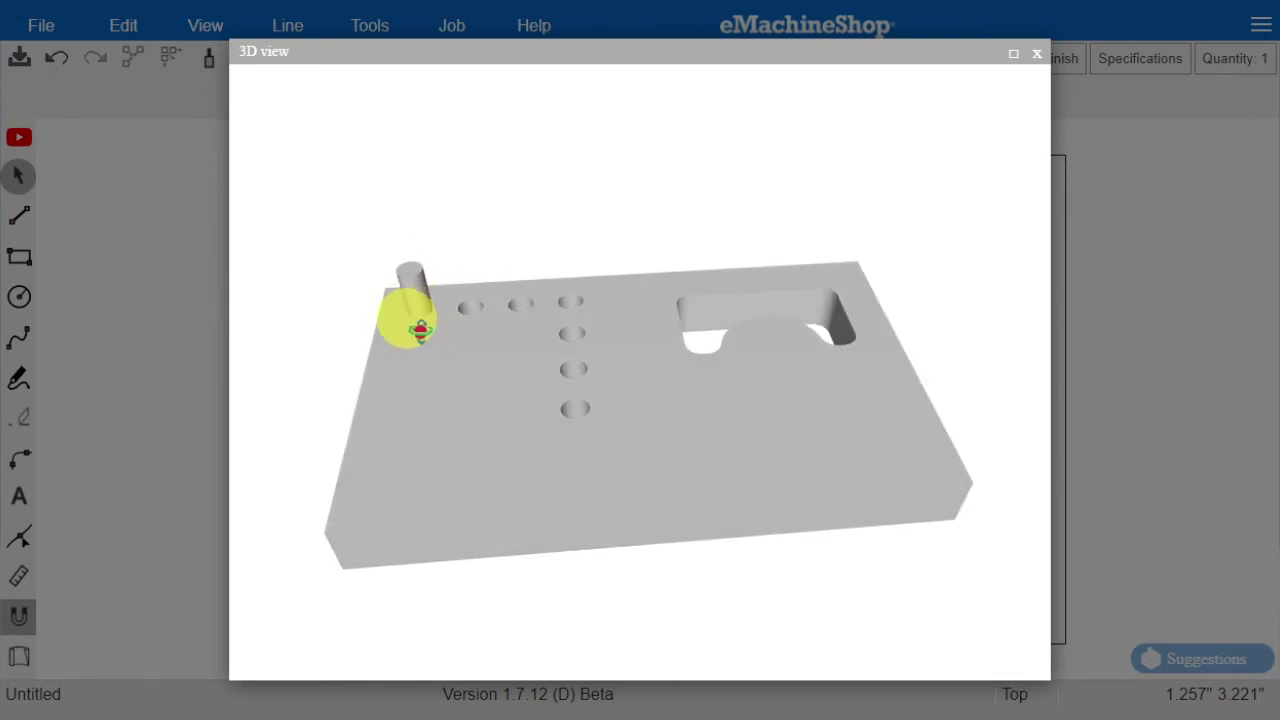
Give the second top-row circle a -0.200" pocket depth and tilt the 3D preview to inspect it.
{"action": "left_click", "coordinate": [1033, 58]}
{"action": "left_click", "coordinate": [408, 239]}
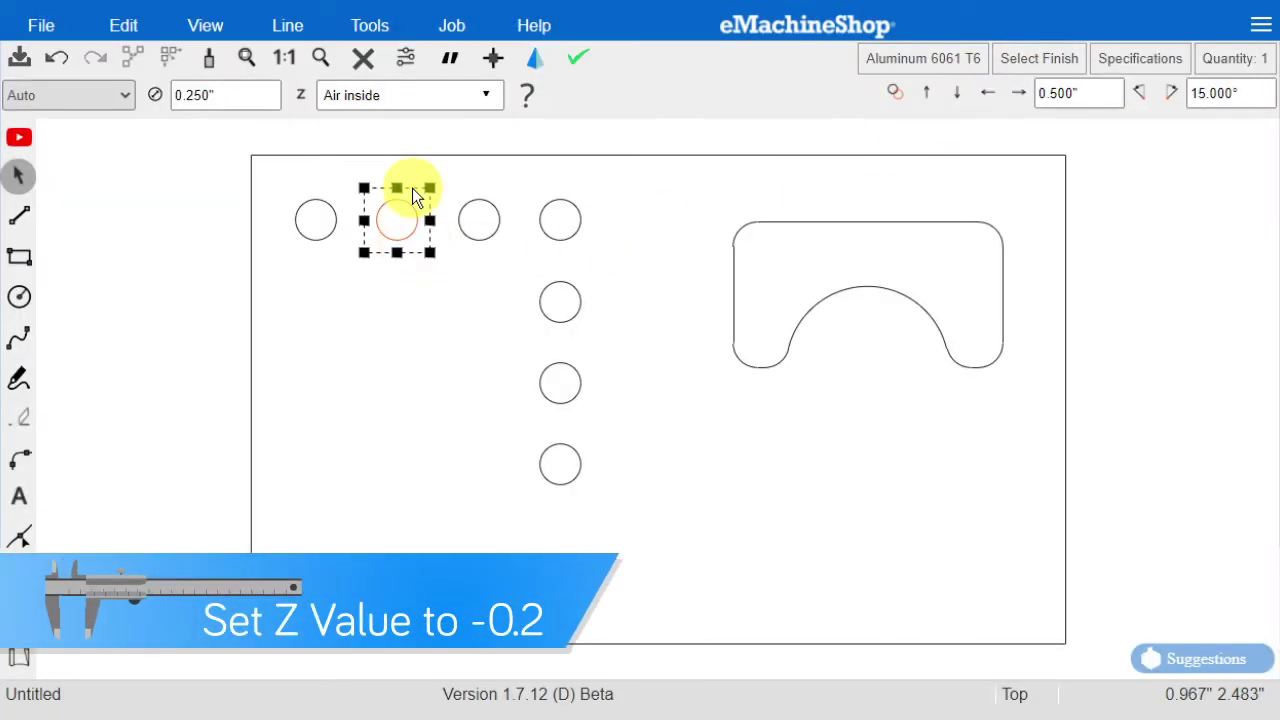
{"action": "left_click", "coordinate": [429, 93]}
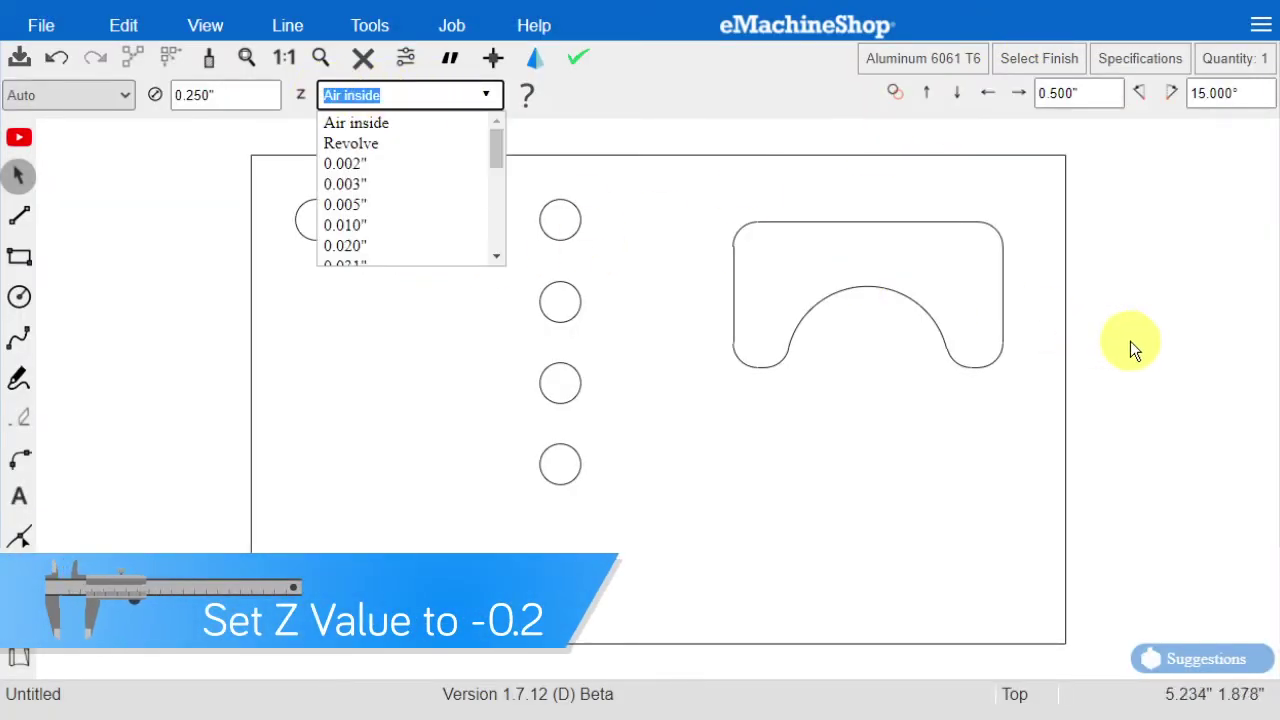
{"action": "type", "text": "-0.2"}
{"action": "key", "text": "Return"}
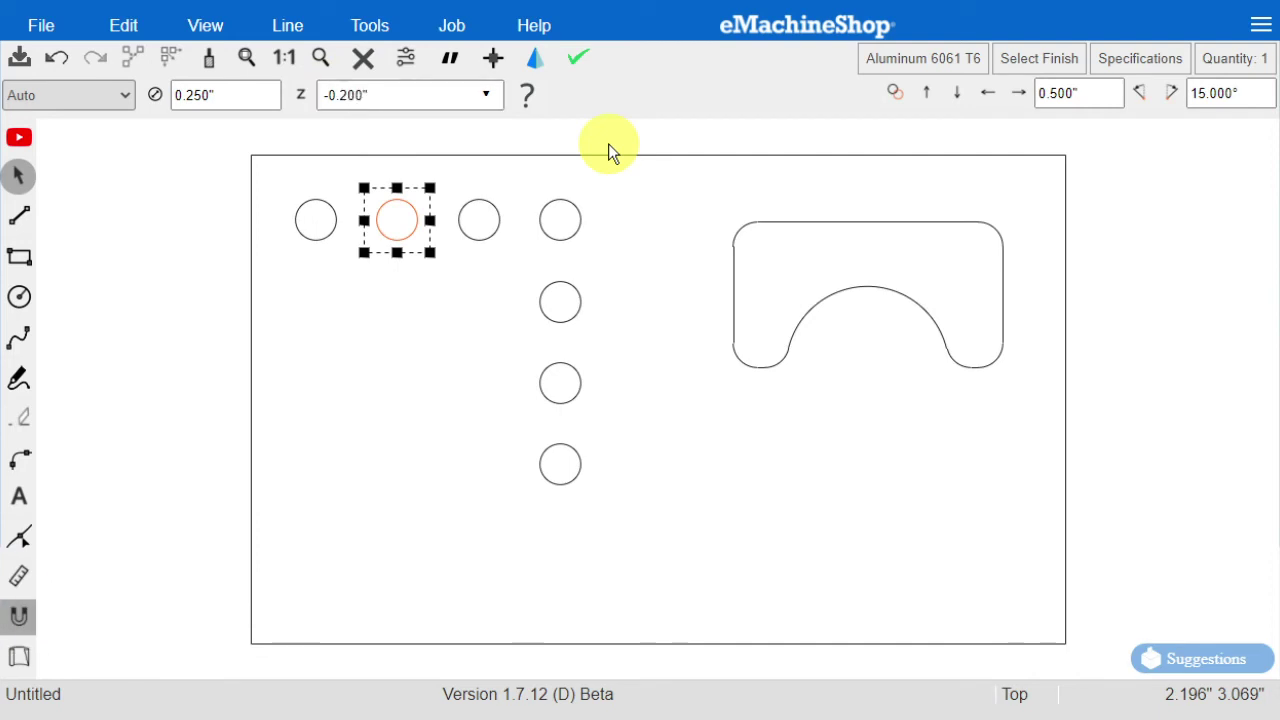
{"action": "left_click", "coordinate": [533, 62]}
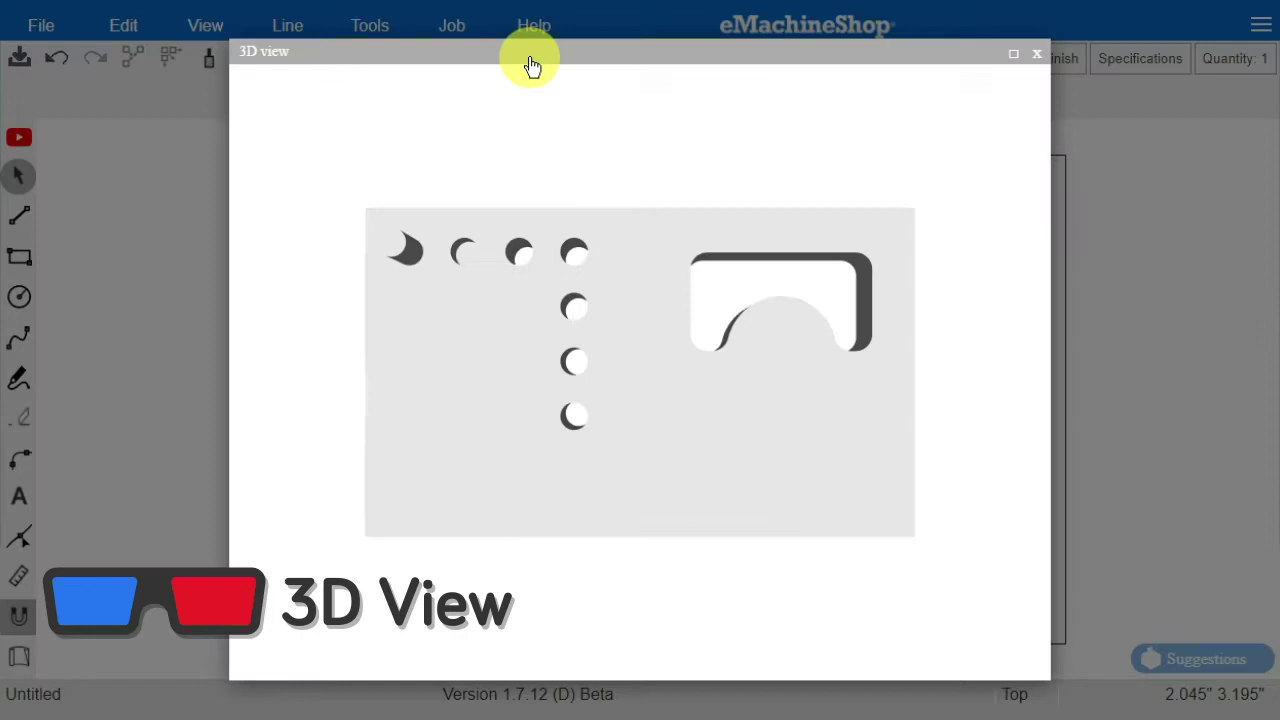
{"action": "left_click_drag", "start_coordinate": [480, 331], "coordinate": [493, 300]}
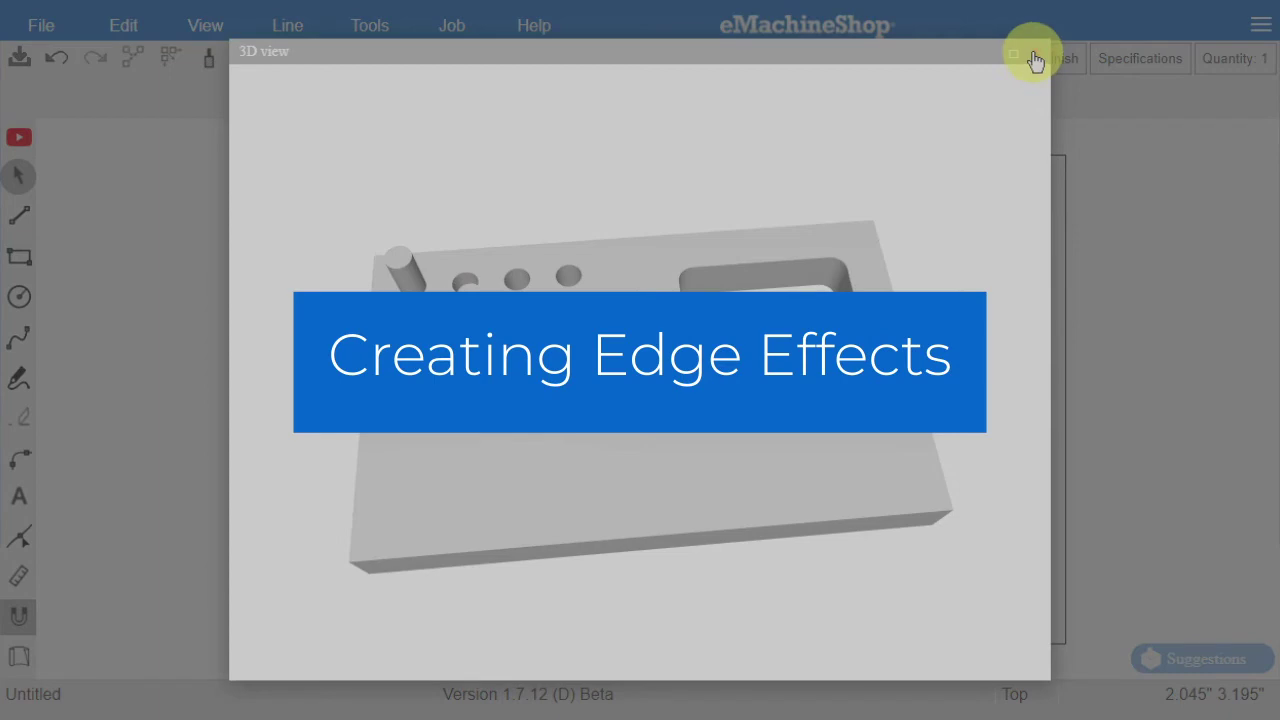
Apply a chamfered near edge at 55° to the arched cutout via Line > Machine.
{"action": "left_click", "coordinate": [1035, 58]}
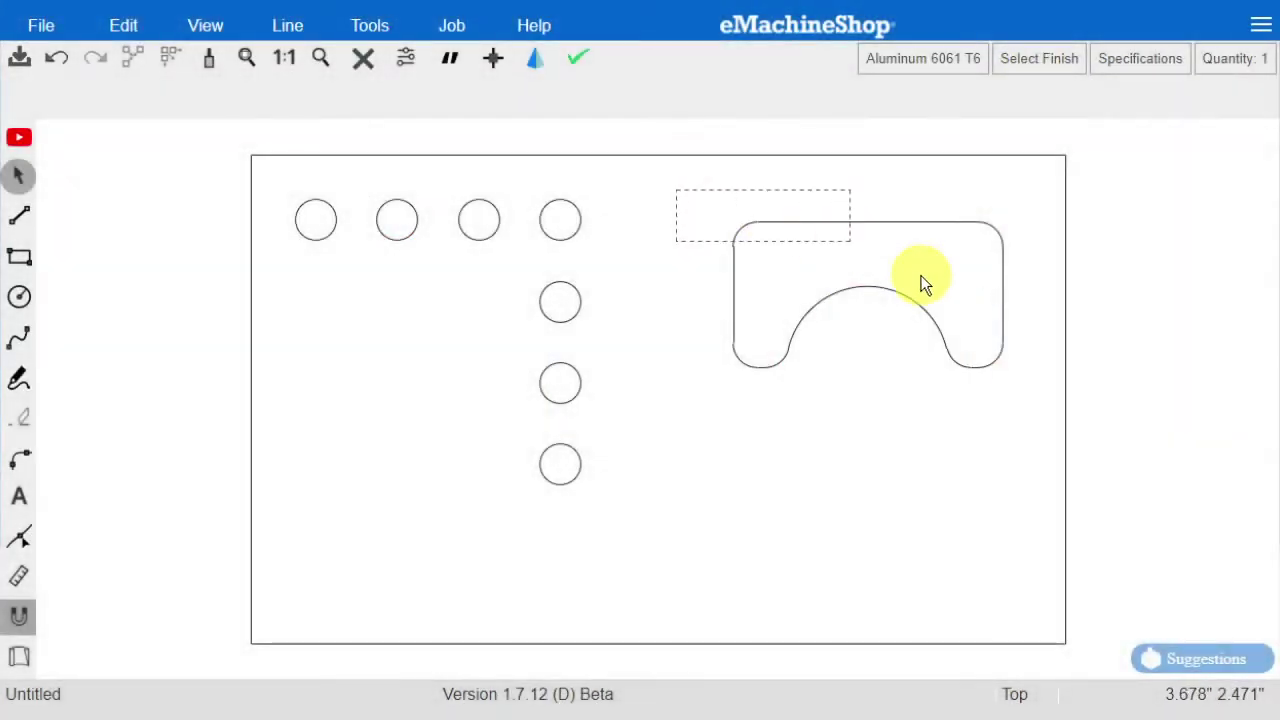
{"action": "left_click_drag", "start_coordinate": [1025, 403], "coordinate": [1026, 403]}
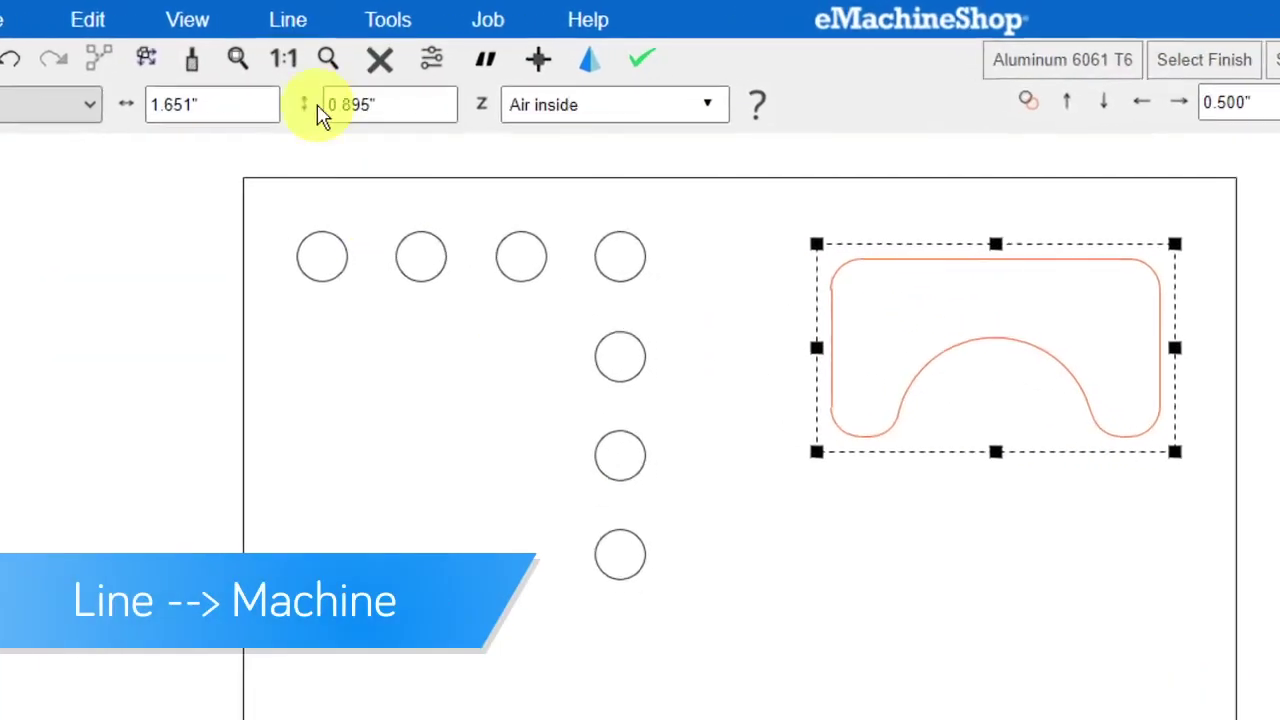
{"action": "left_click", "coordinate": [290, 30]}
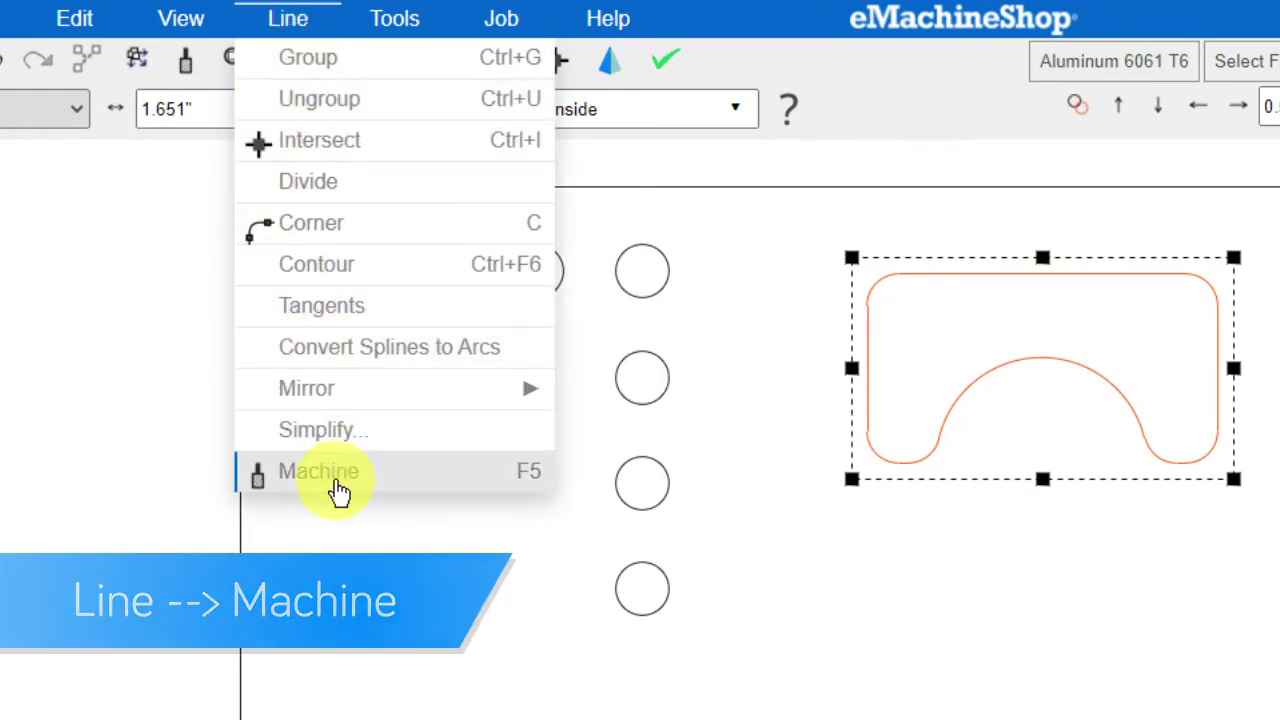
{"action": "left_click", "coordinate": [330, 474]}
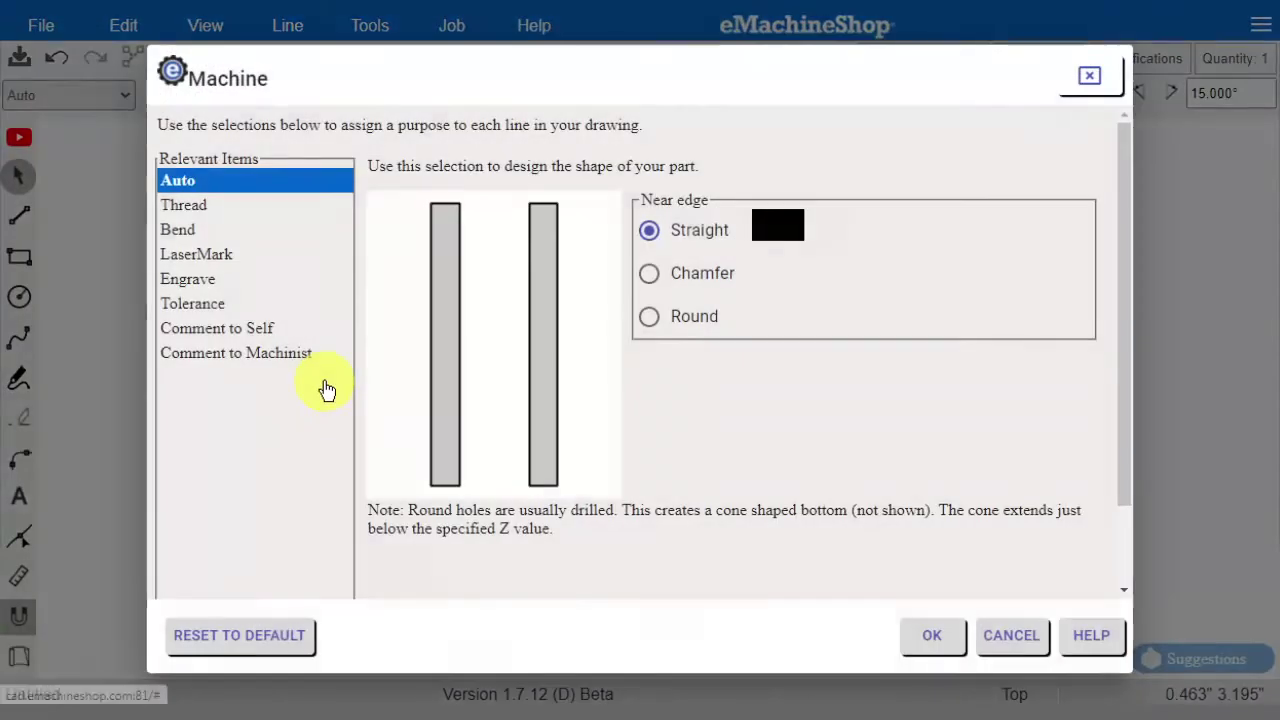
{"action": "left_click", "coordinate": [724, 287]}
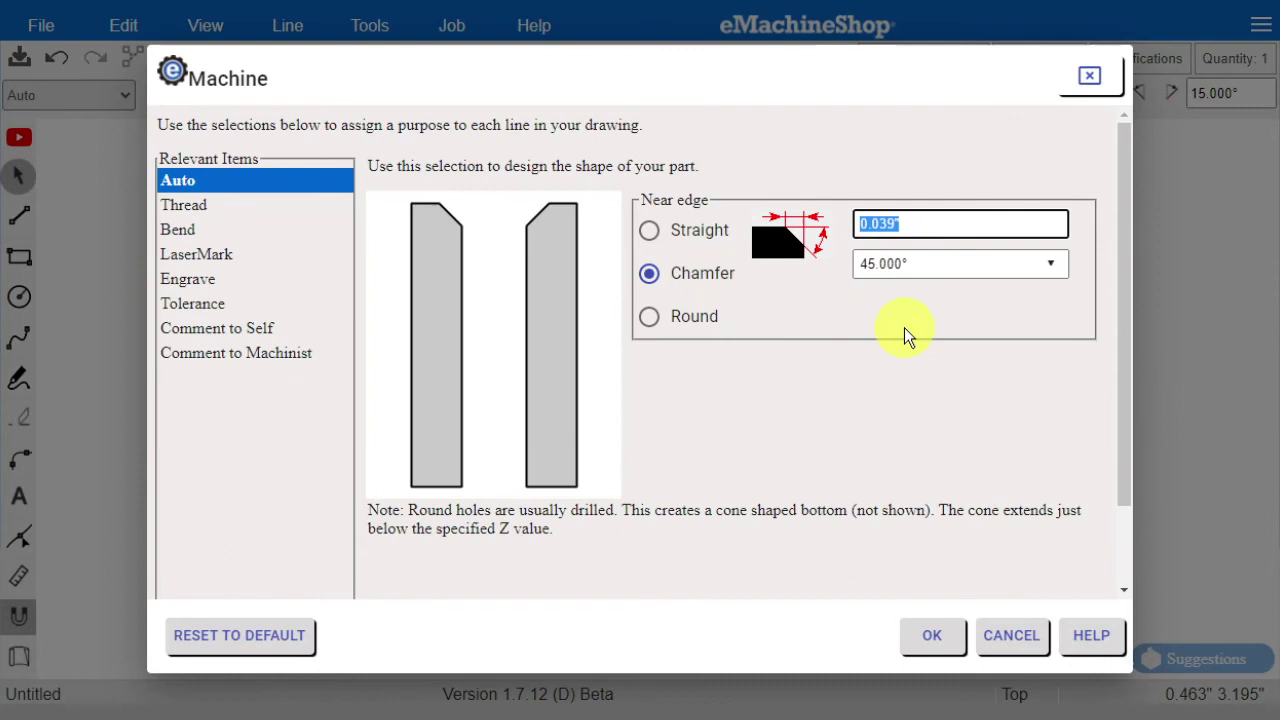
{"action": "left_click", "coordinate": [858, 264]}
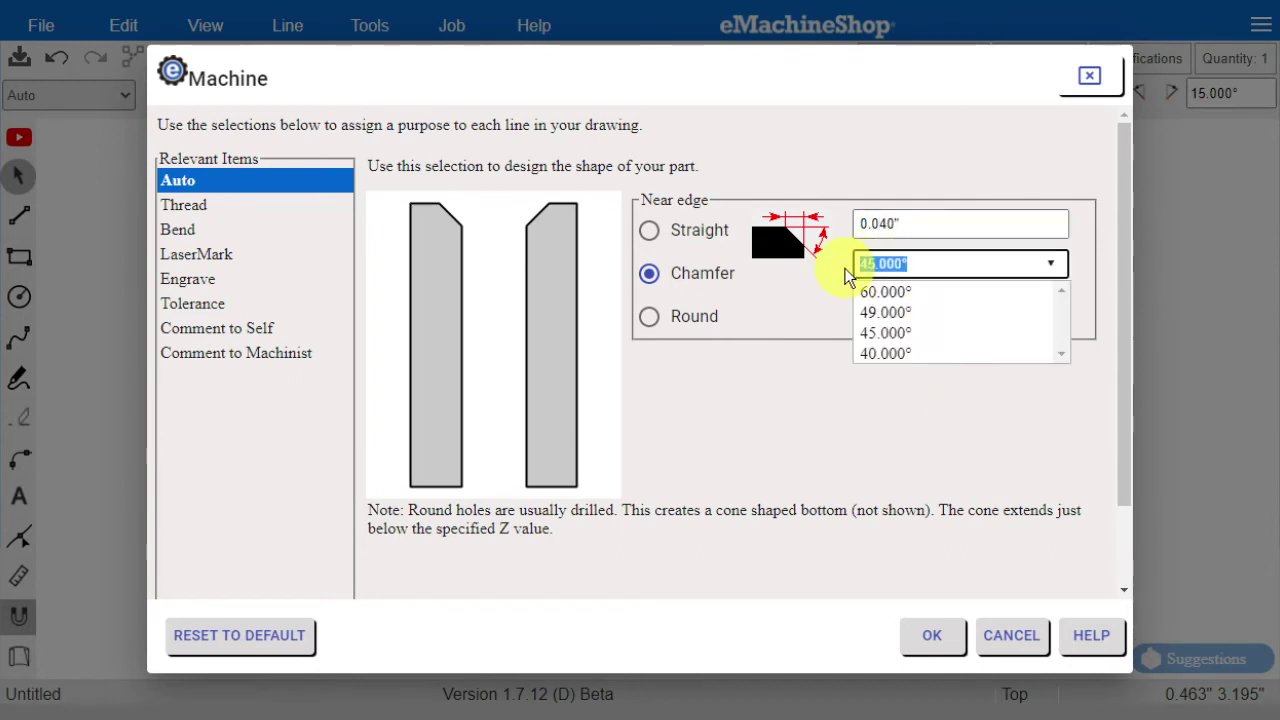
{"action": "type", "text": "55"}
{"action": "left_click", "coordinate": [928, 636]}
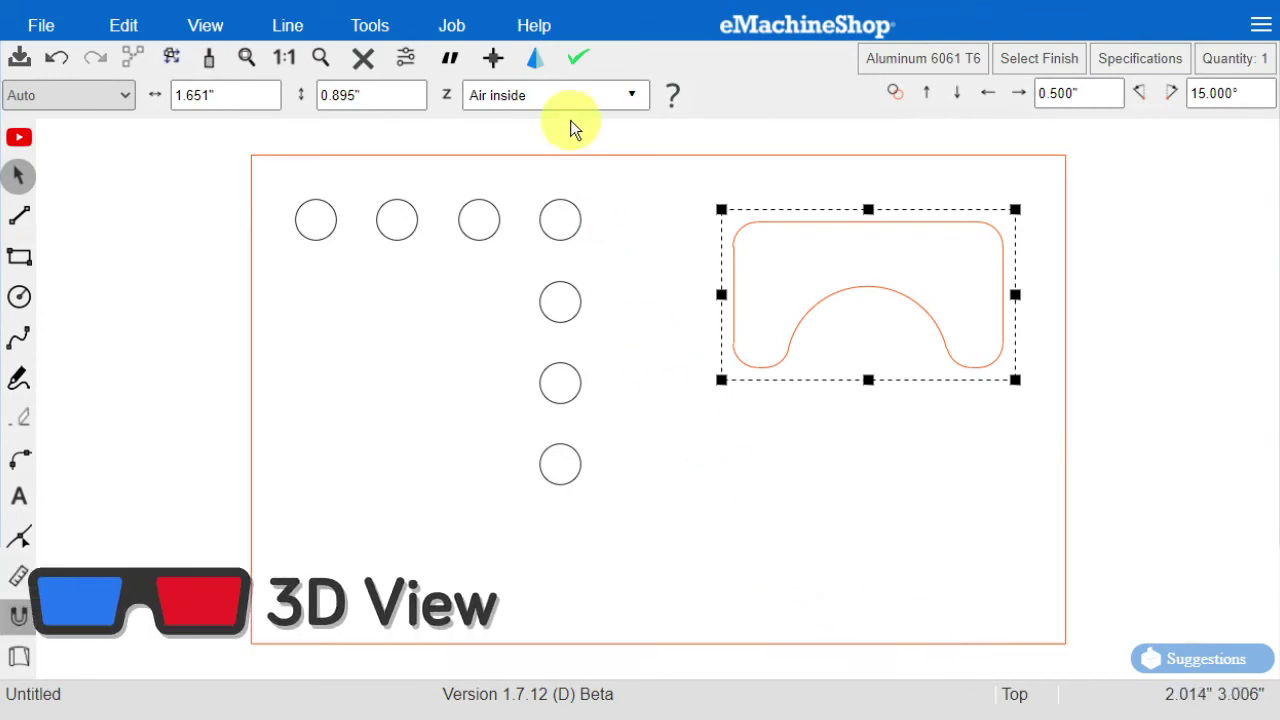
Rotate and zoom the 3D preview to an oblique view of the beveled cutout rim.
{"action": "left_click", "coordinate": [548, 70]}
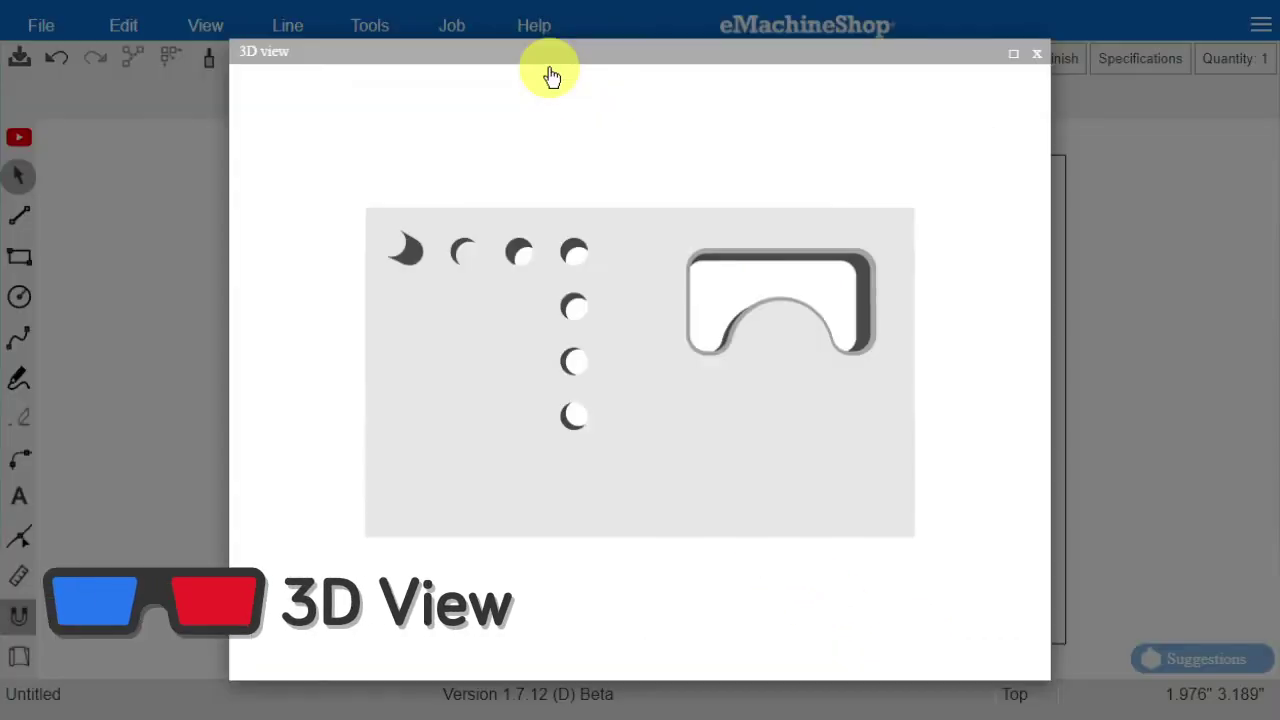
{"action": "left_click_drag", "start_coordinate": [726, 328], "coordinate": [753, 366]}
{"action": "scroll", "coordinate": [790, 360], "scroll_direction": "up", "scroll_amount": 10}
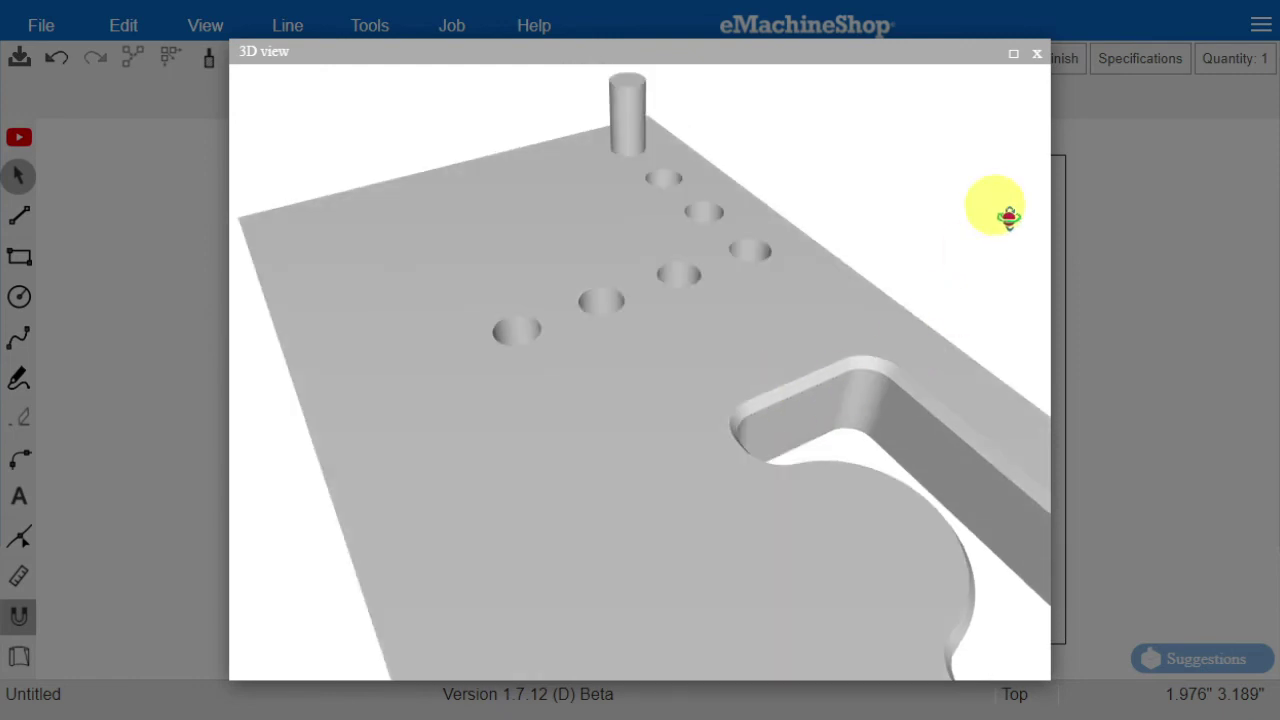
Back in the 2D drawing, check the View menu and the first circle's depth list, then deselect.
{"action": "left_click", "coordinate": [1038, 58]}
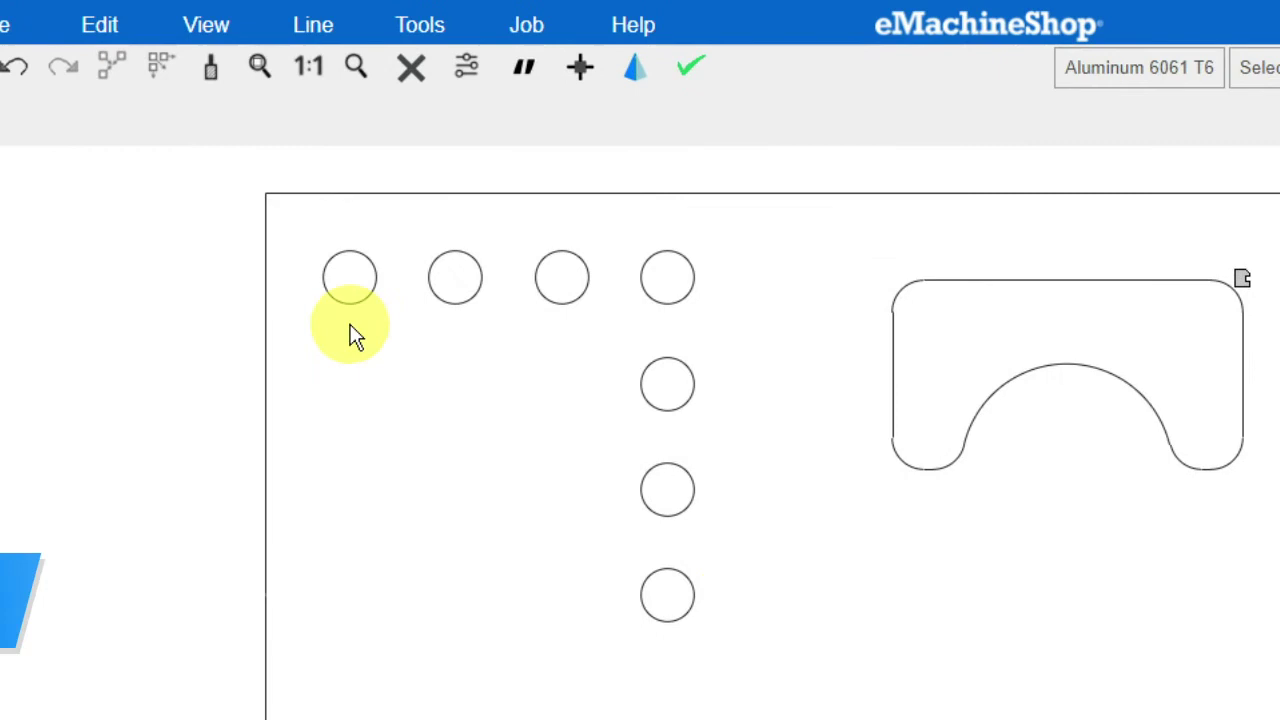
{"action": "left_click", "coordinate": [205, 25]}
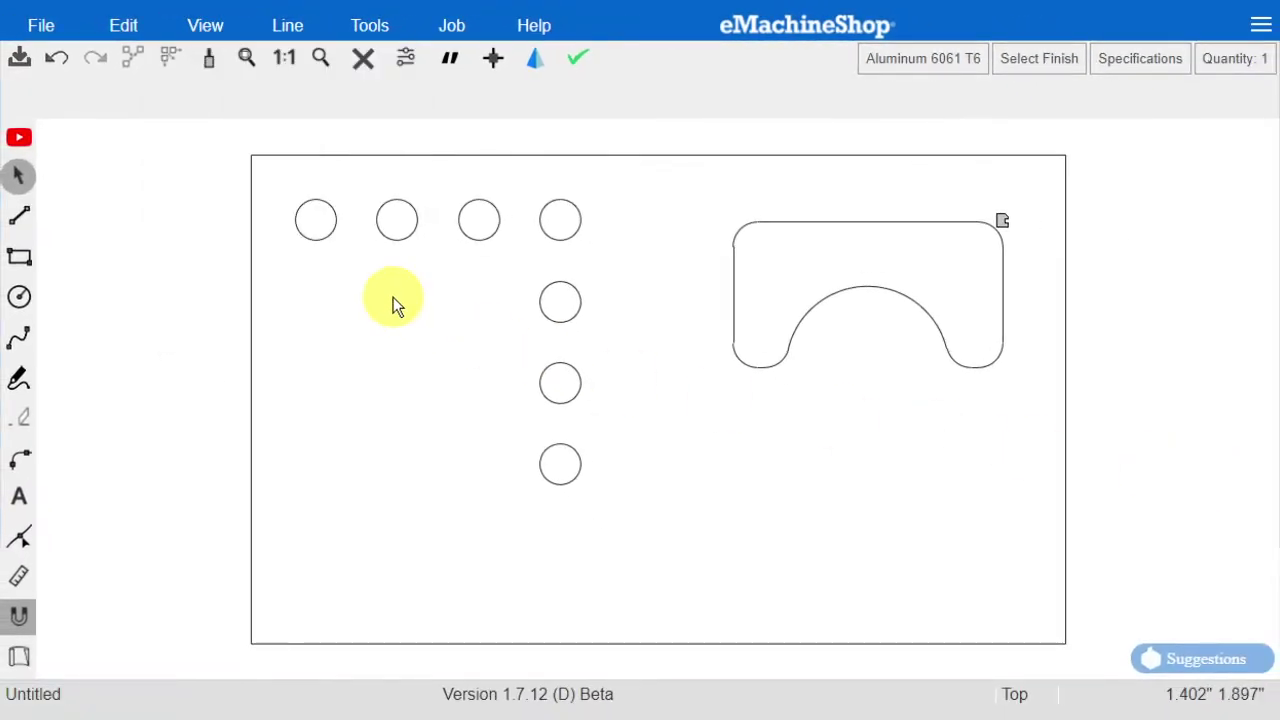
{"action": "left_click", "coordinate": [321, 237]}
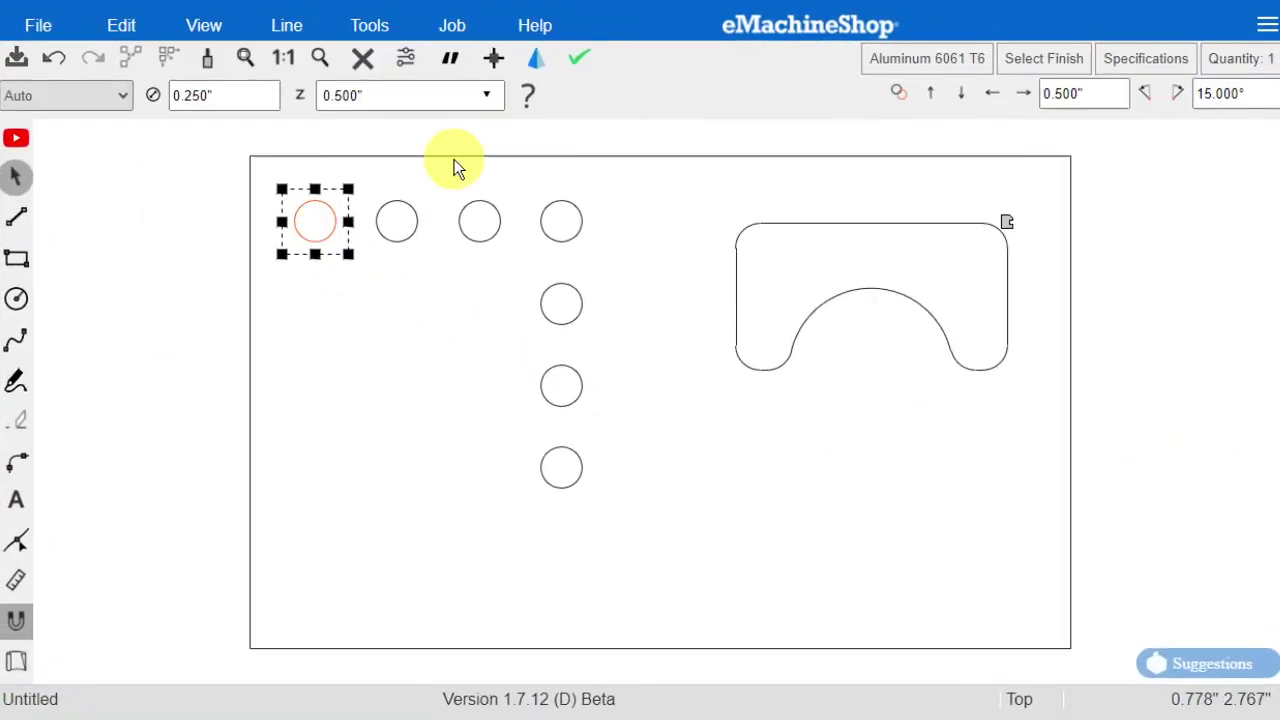
{"action": "left_click", "coordinate": [487, 99]}
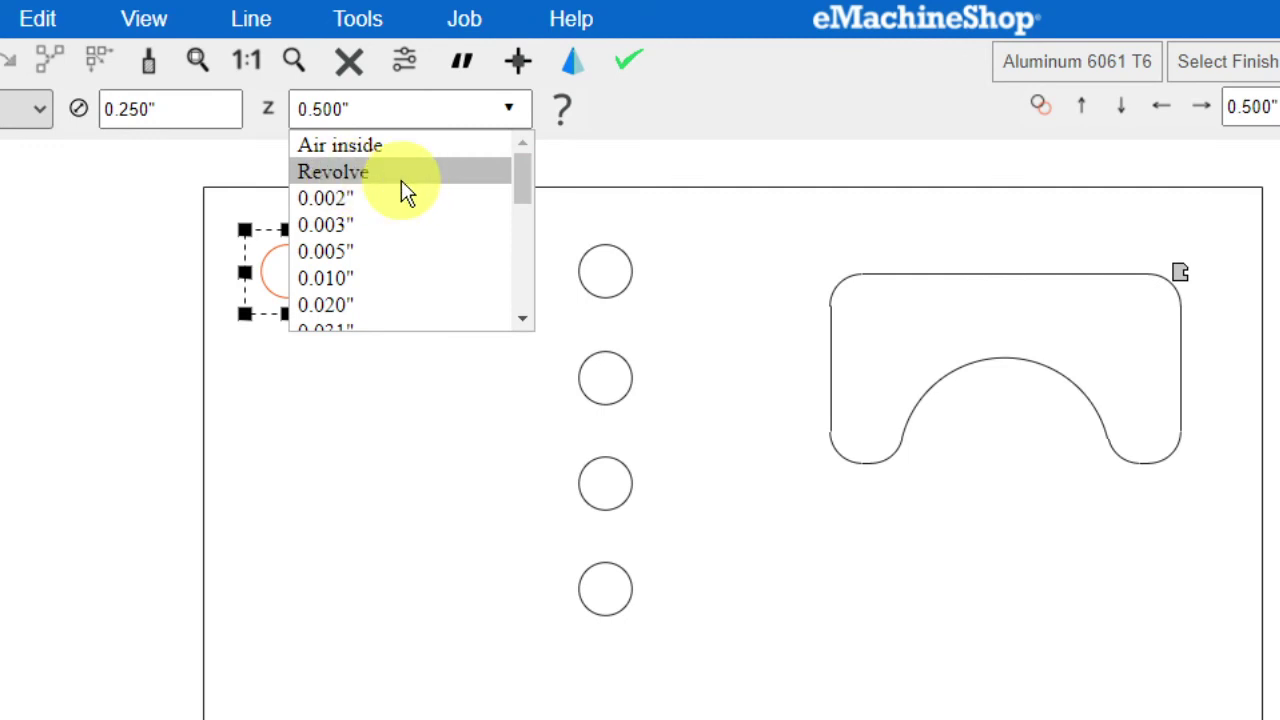
{"action": "left_click", "coordinate": [1200, 351]}
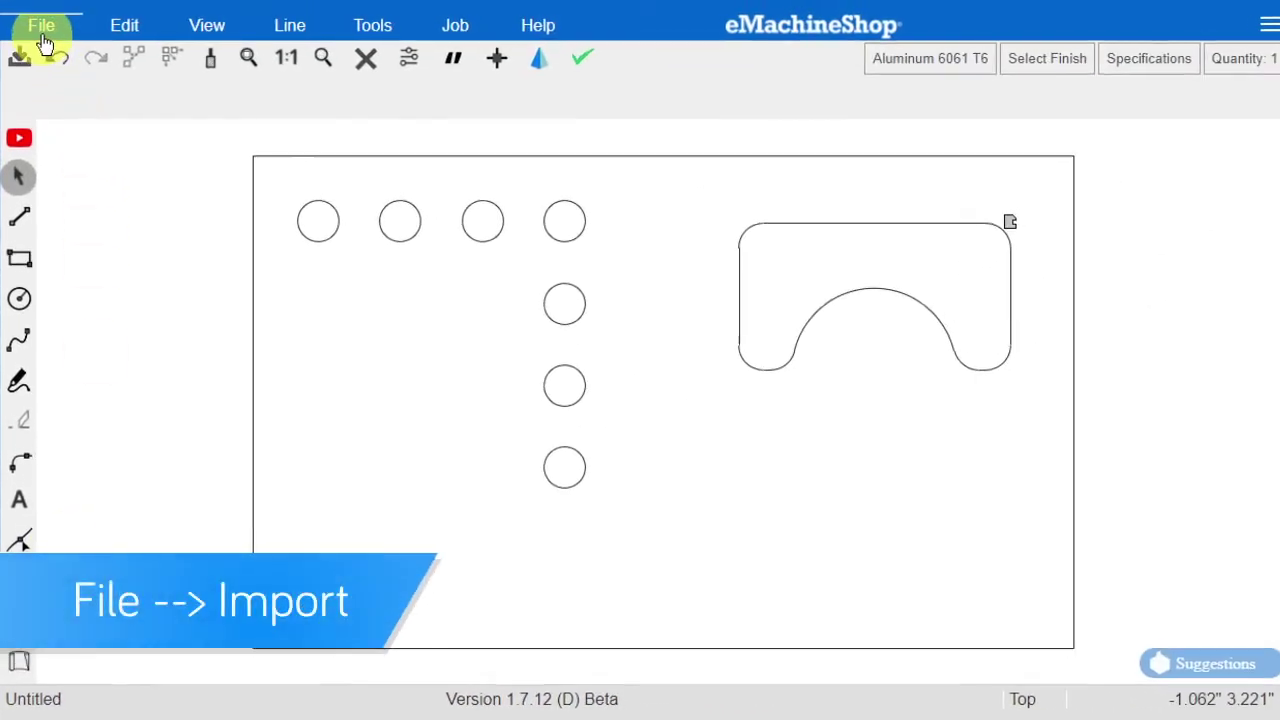
{"action": "left_click", "coordinate": [42, 38]}
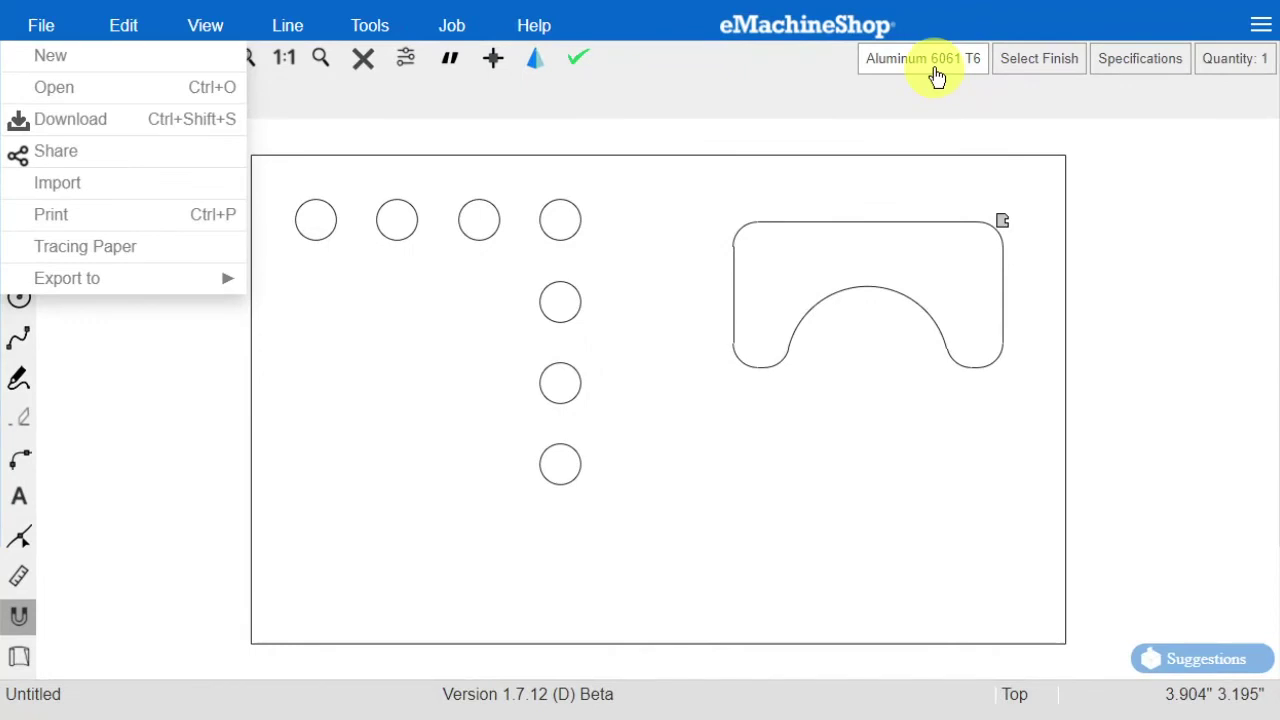
{"action": "left_click", "coordinate": [936, 76]}
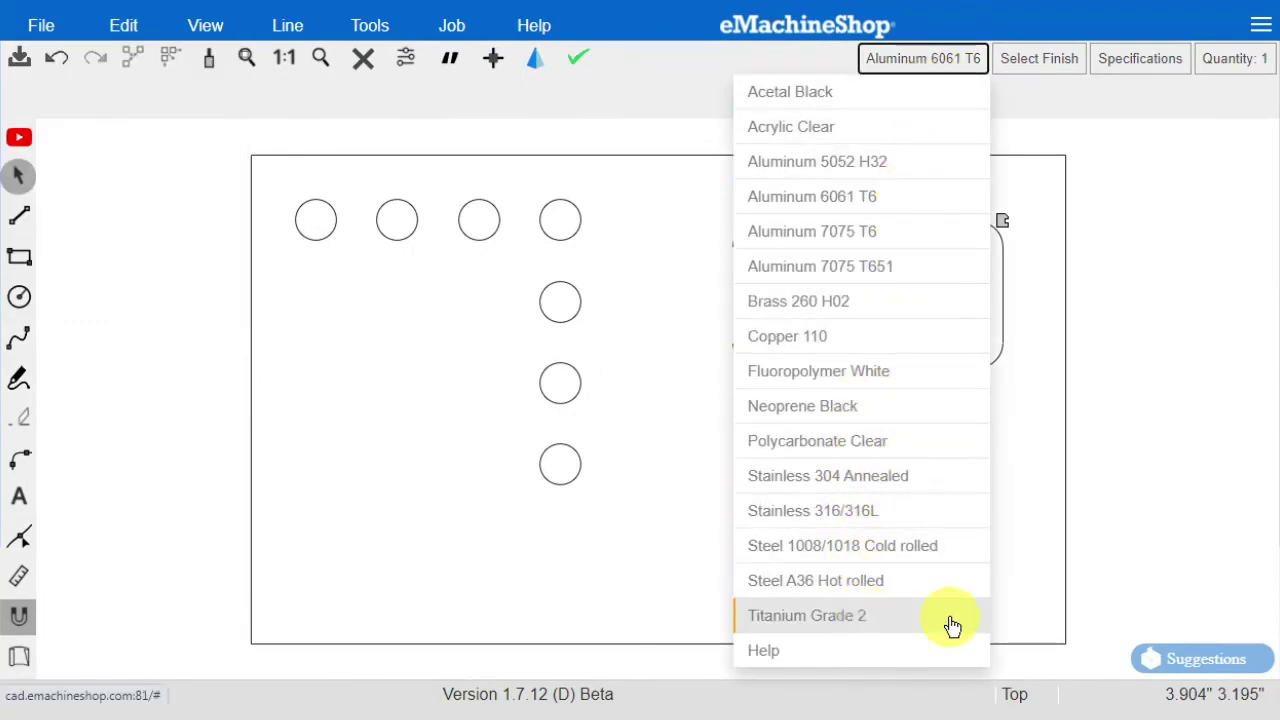
{"action": "left_click", "coordinate": [1233, 556]}
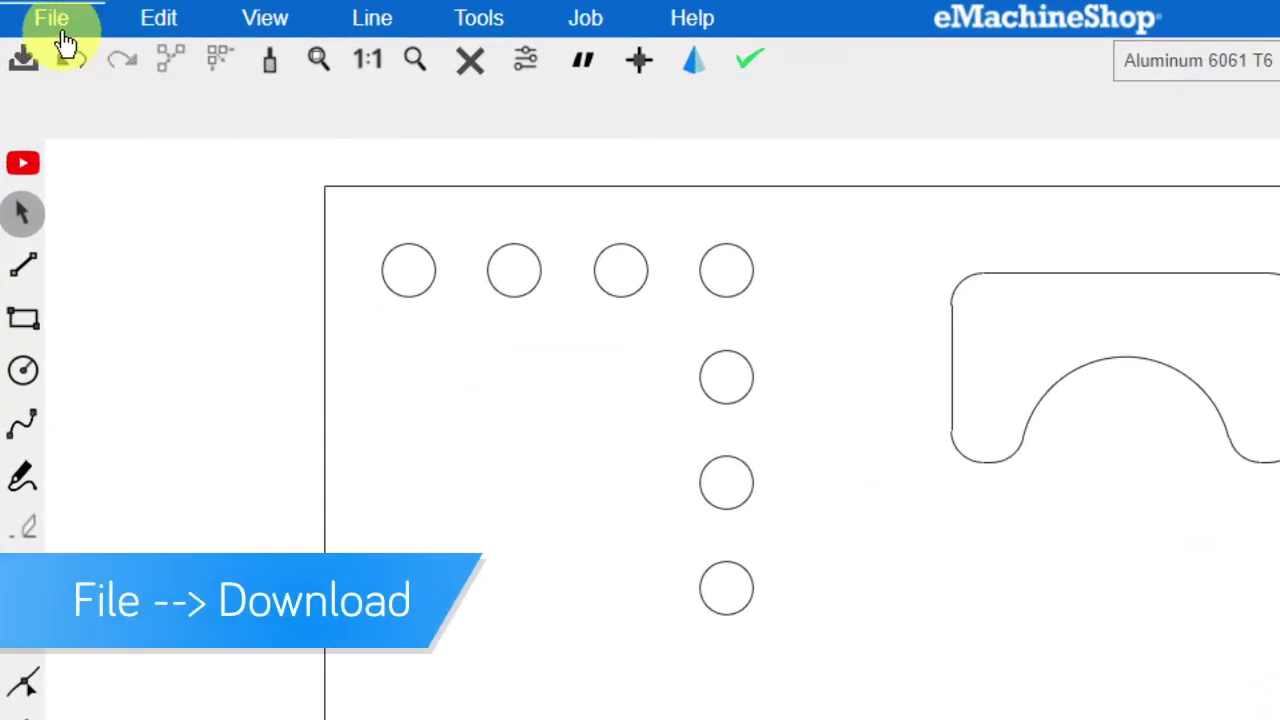
{"action": "left_click", "coordinate": [52, 20]}
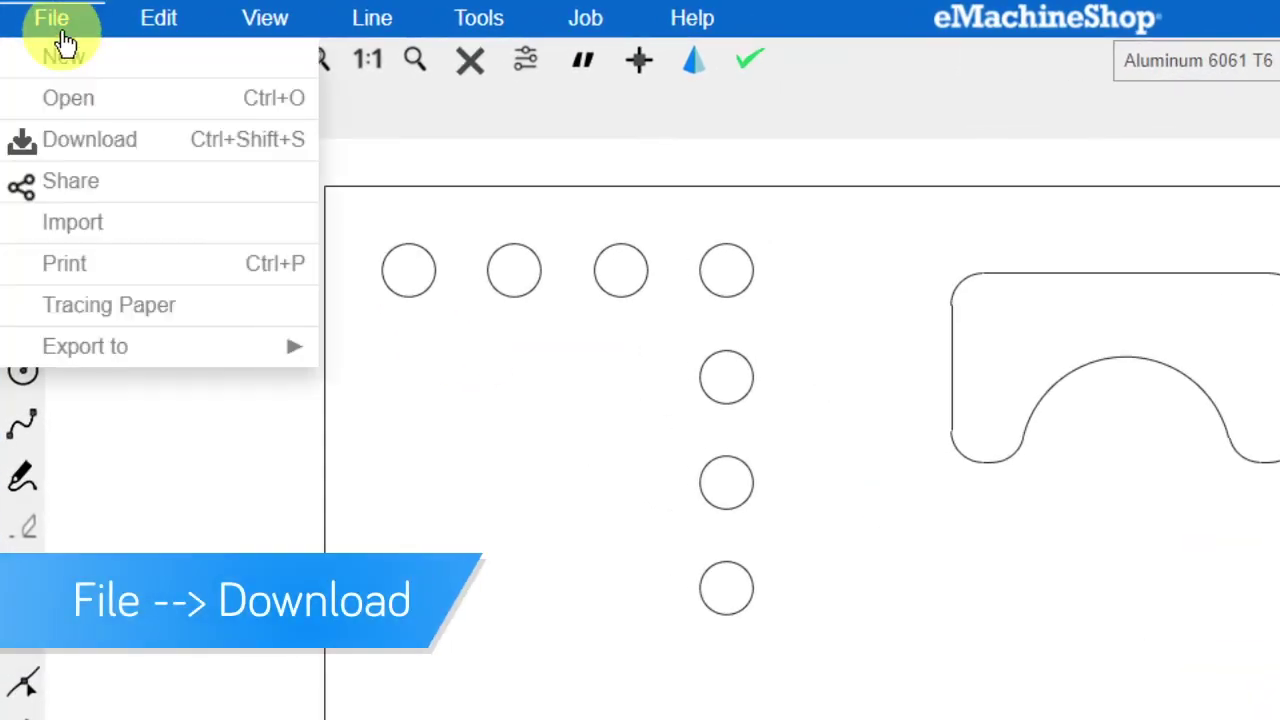